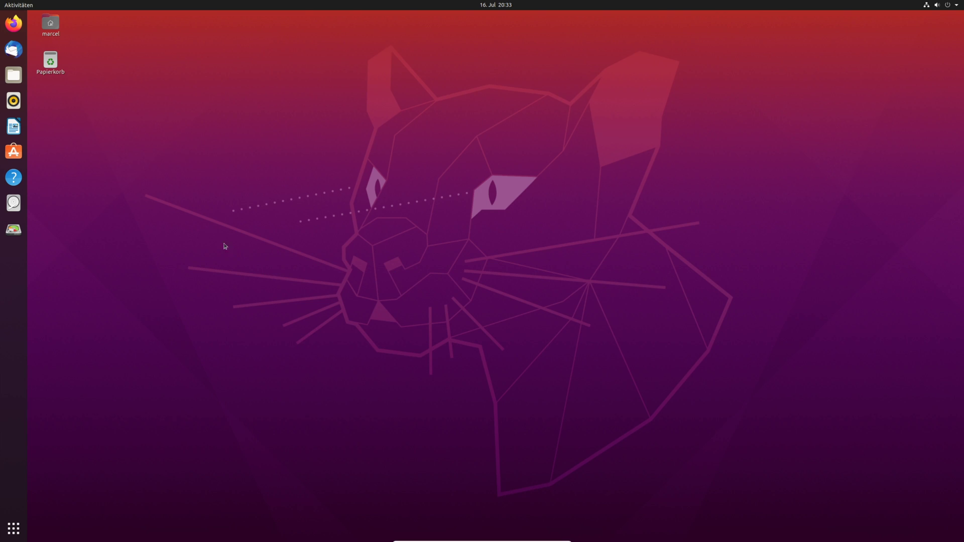
- Launch Ubuntu Software, centre its window on screen, and start the Disks utility
left_click(13, 151)
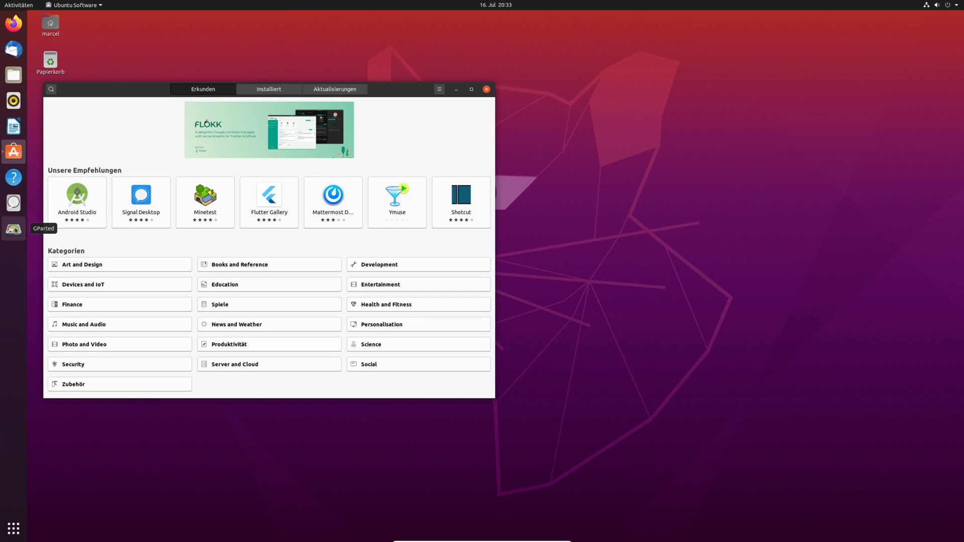
left_click_drag(134, 92, 332, 97)
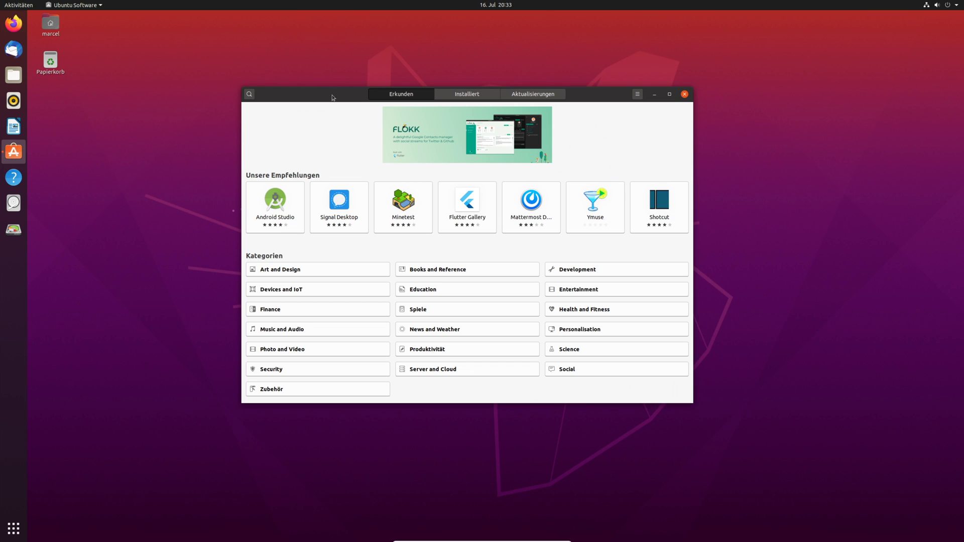
left_click(14, 203)
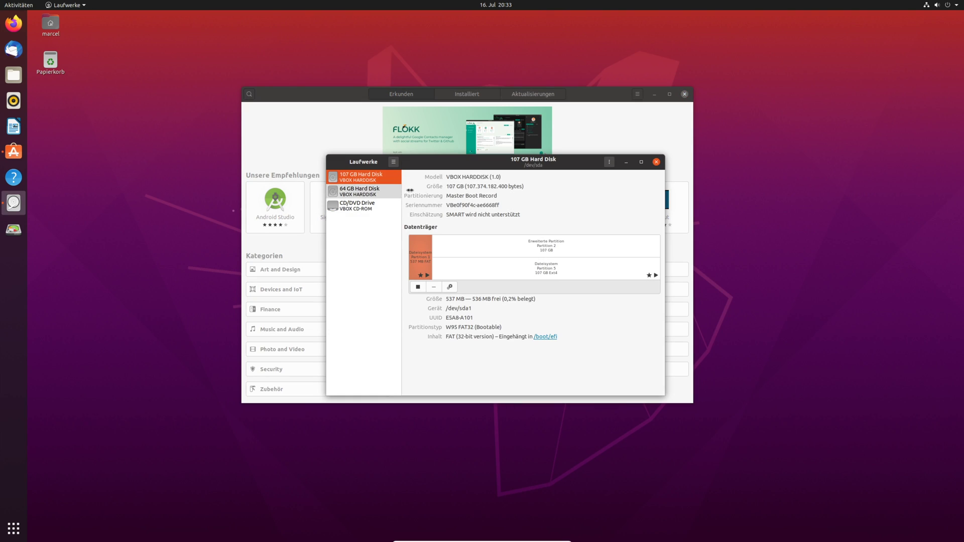
- Inspect the 64 GB disk's ext4 TEST partition options in Disks without changes, then close Disks
left_click(363, 190)
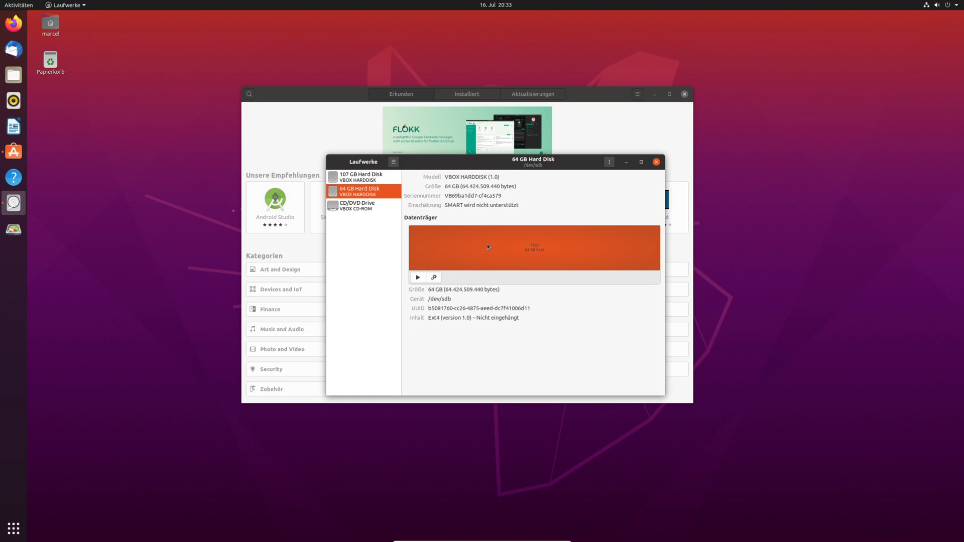
left_click(434, 277)
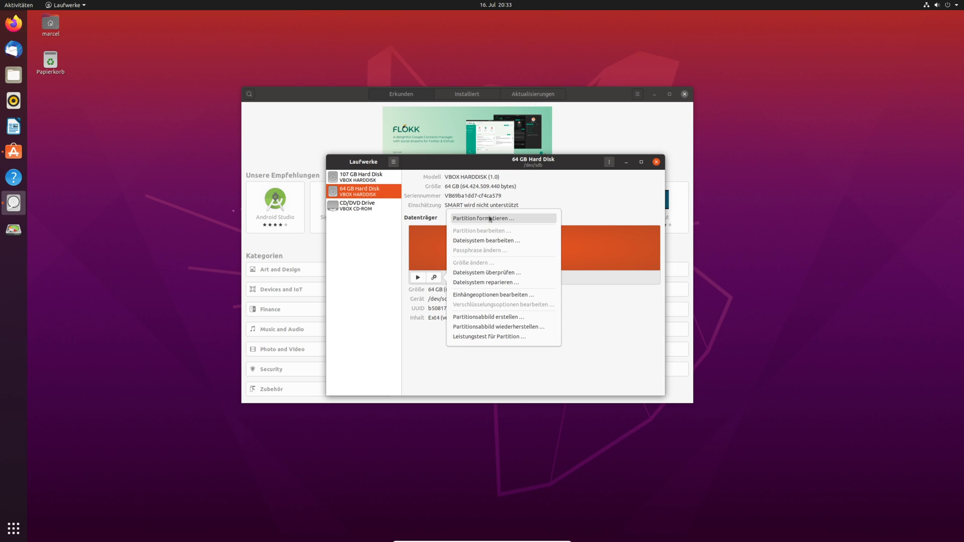
left_click(603, 230)
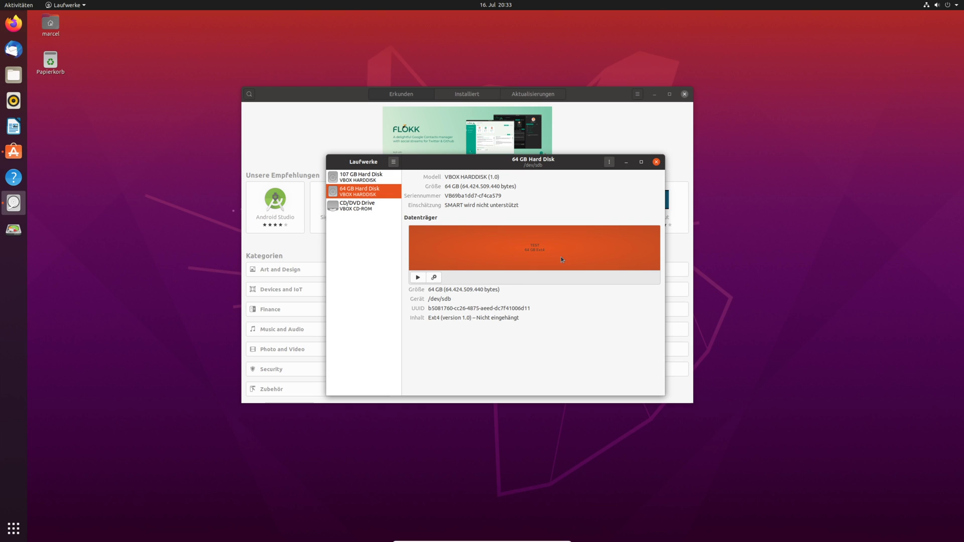
left_click(656, 162)
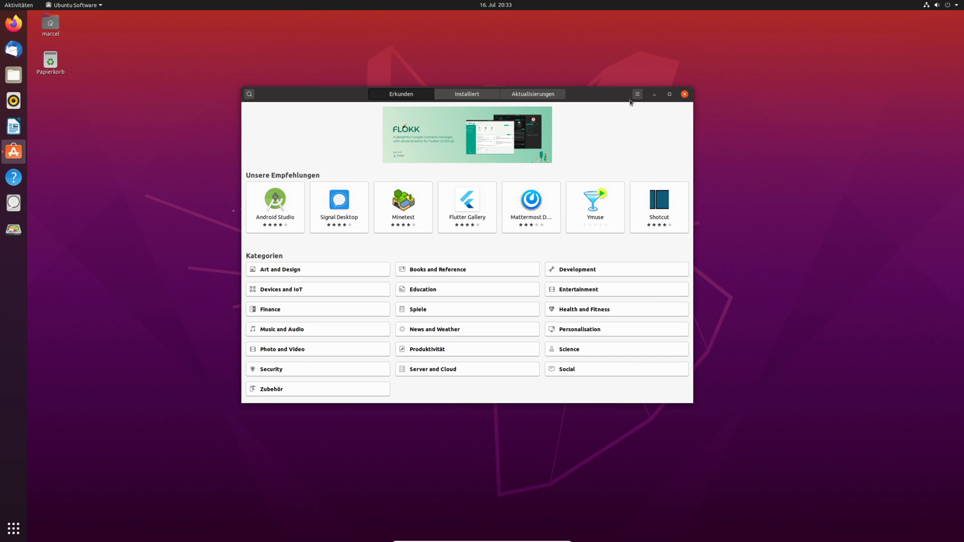
- Search the store for 'g', confirm GParted 1.0.0-0.1build1 is installed, then close the store
left_click(250, 94)
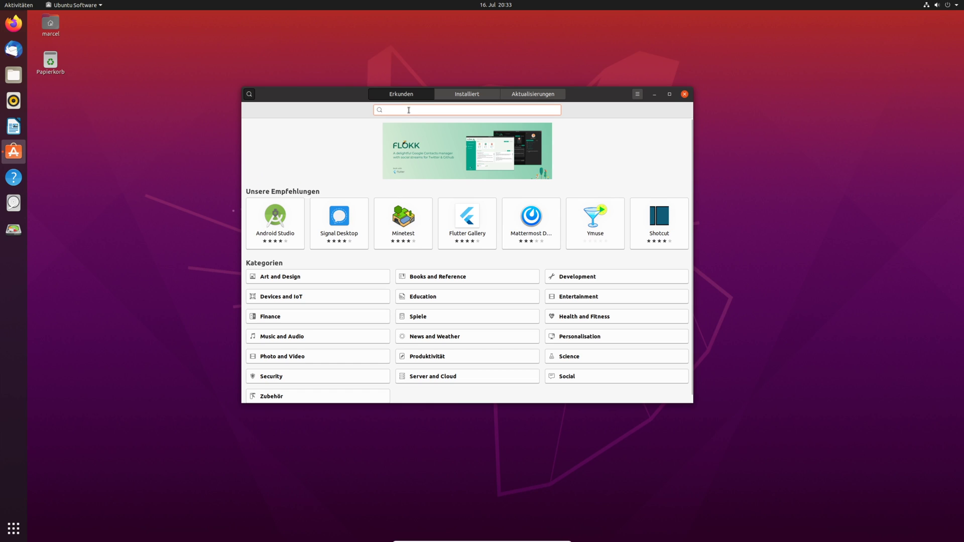
type("gpa")
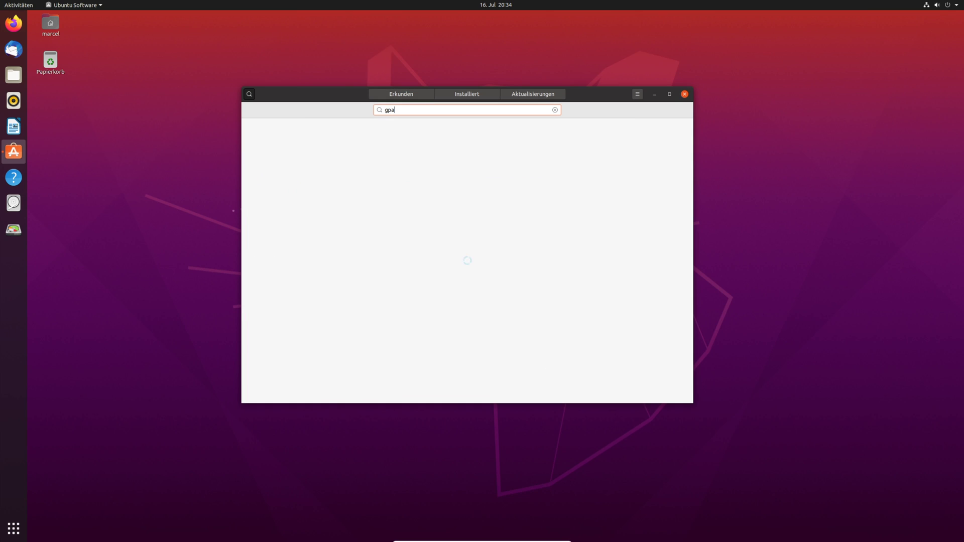
key("BackSpace")
key("BackSpace")
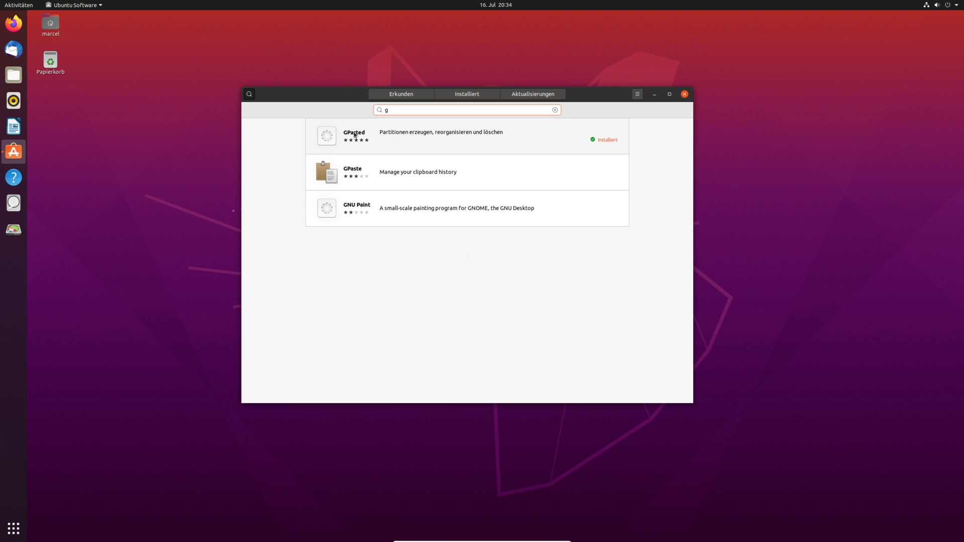
left_click(352, 134)
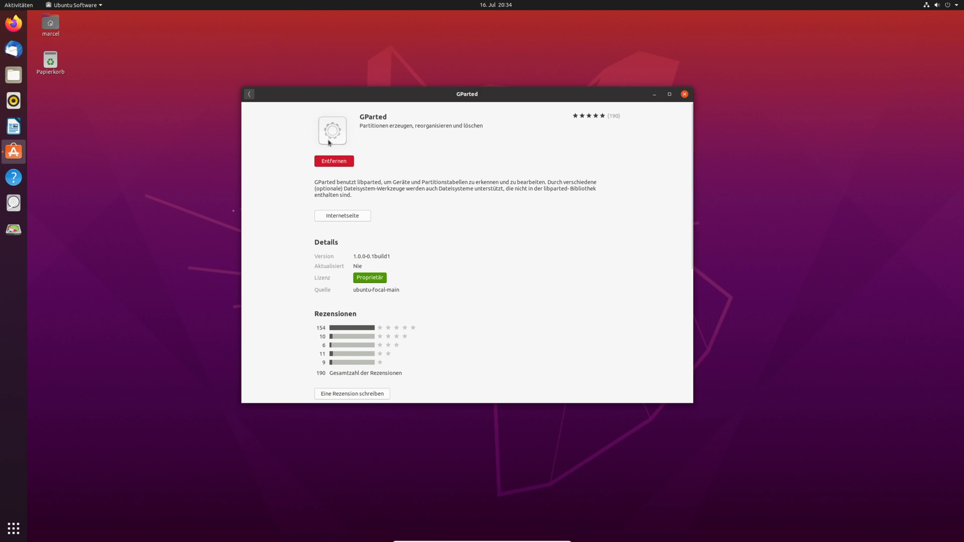
left_click(684, 94)
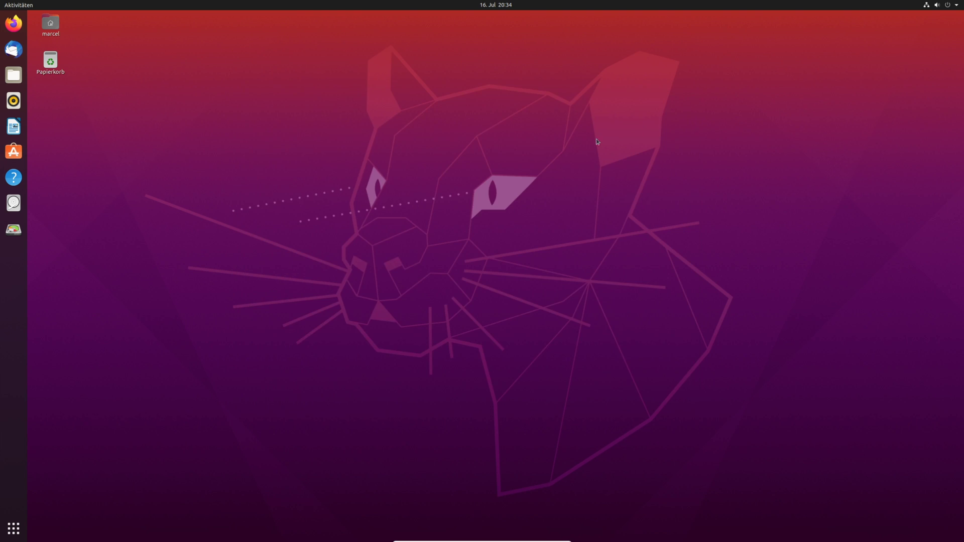
- Launch GParted, authenticate with the account password, and move its window to the screen centre
left_click(14, 229)
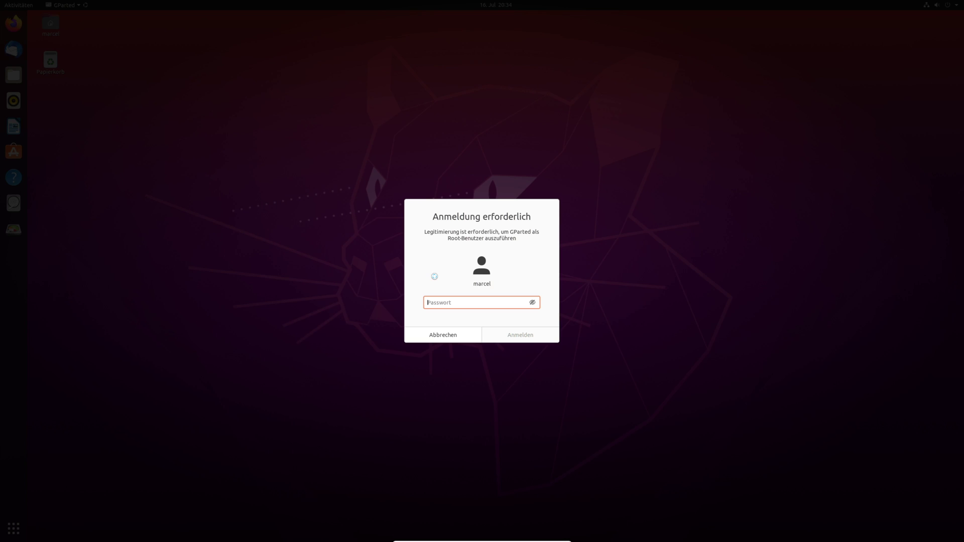
type("•••••••••")
key("Return")
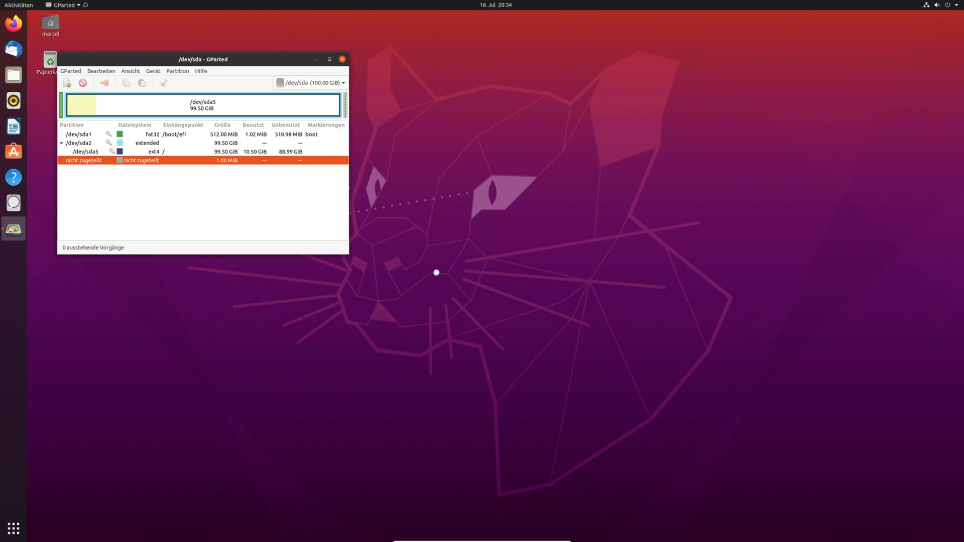
left_click_drag(236, 59, 499, 137)
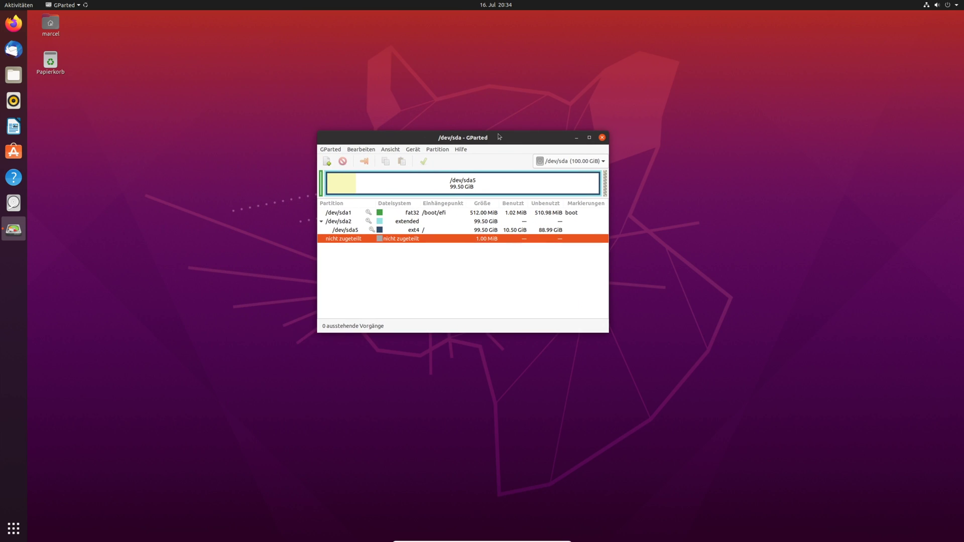
left_click_drag(499, 137, 527, 139)
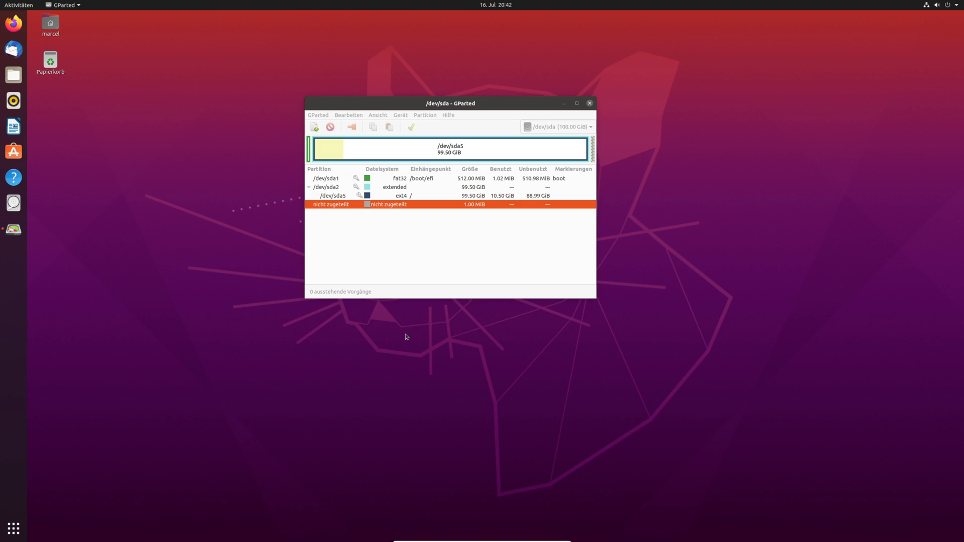
- Switch GParted to the 60 GiB /dev/sdb disk and select its ext4 partition sdb1
left_click(582, 129)
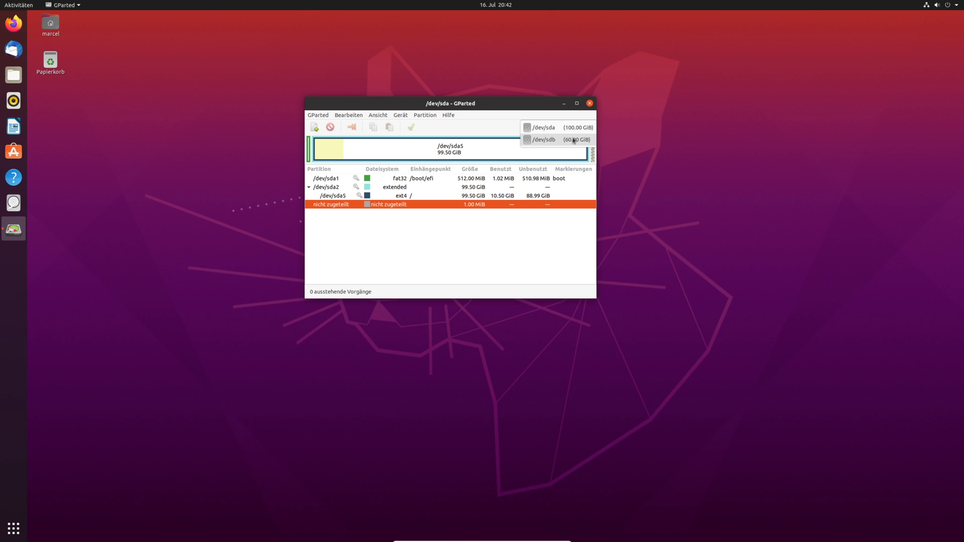
left_click(574, 141)
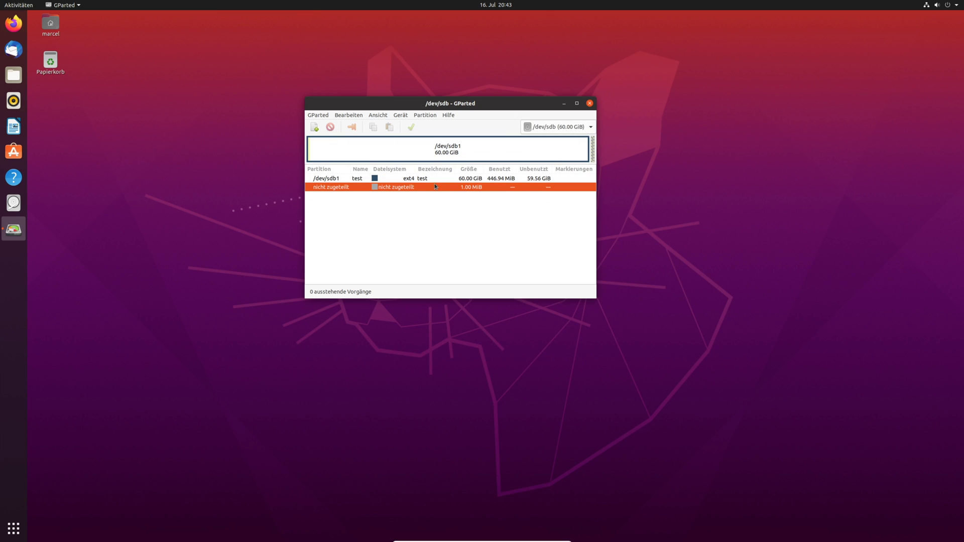
left_click(395, 180)
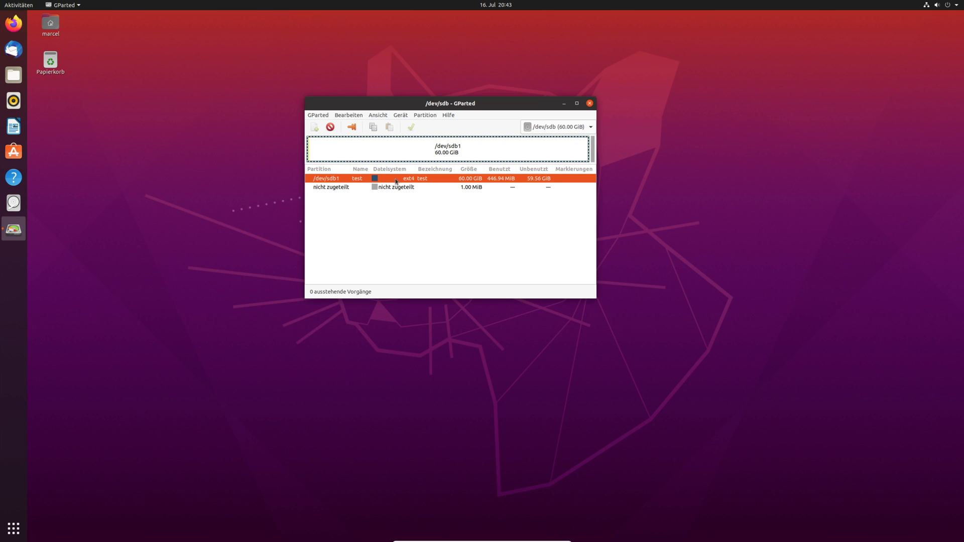
- Create a new gpt partition table on /dev/sdb instead of msdos
left_click(405, 116)
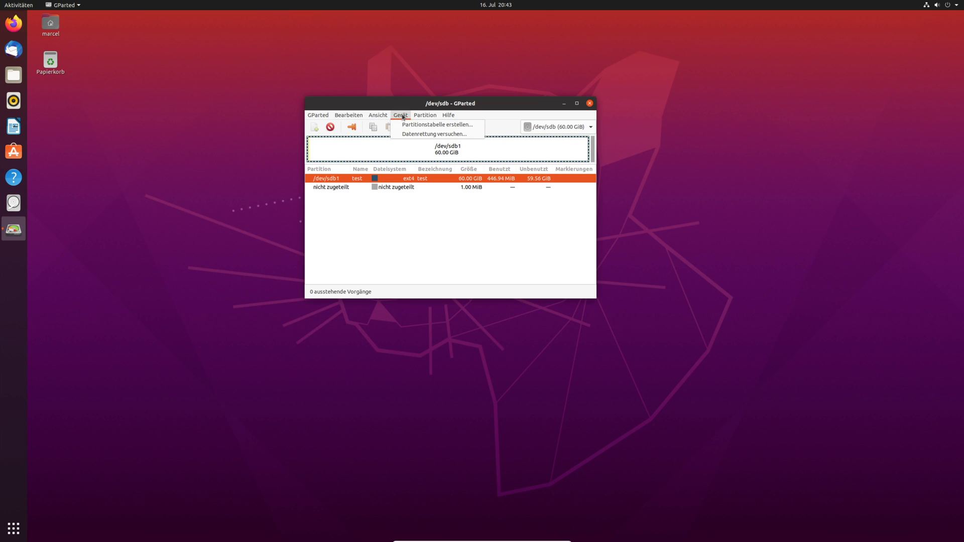
left_click(413, 125)
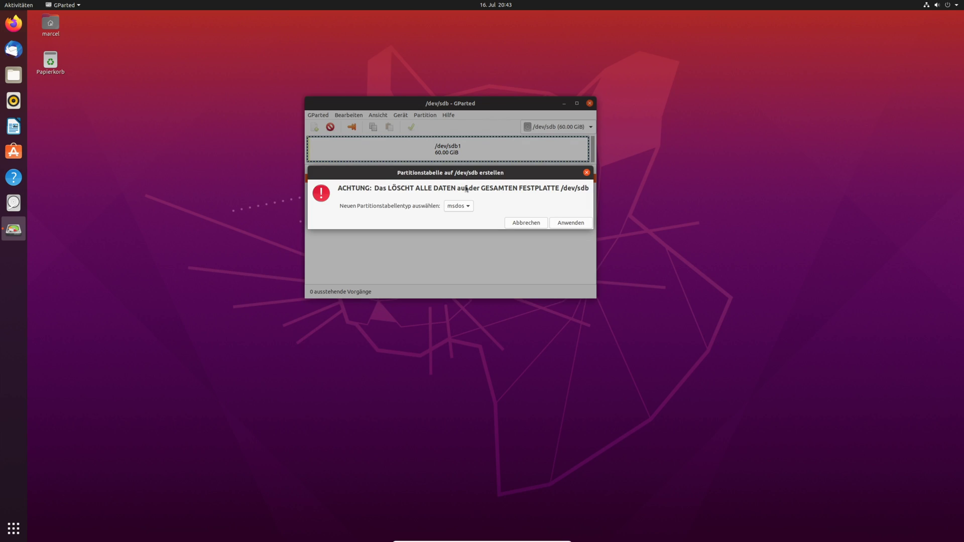
left_click(463, 206)
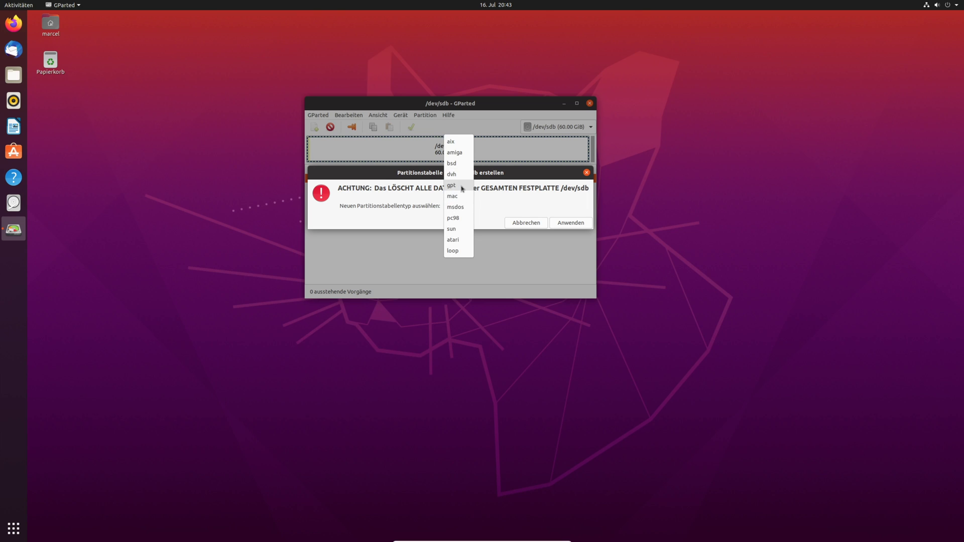
left_click(459, 187)
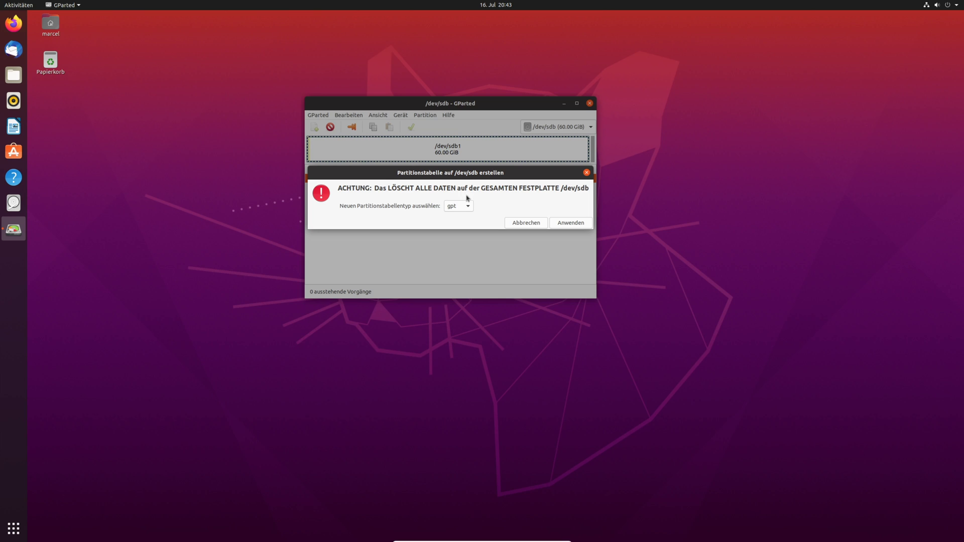
left_click(566, 225)
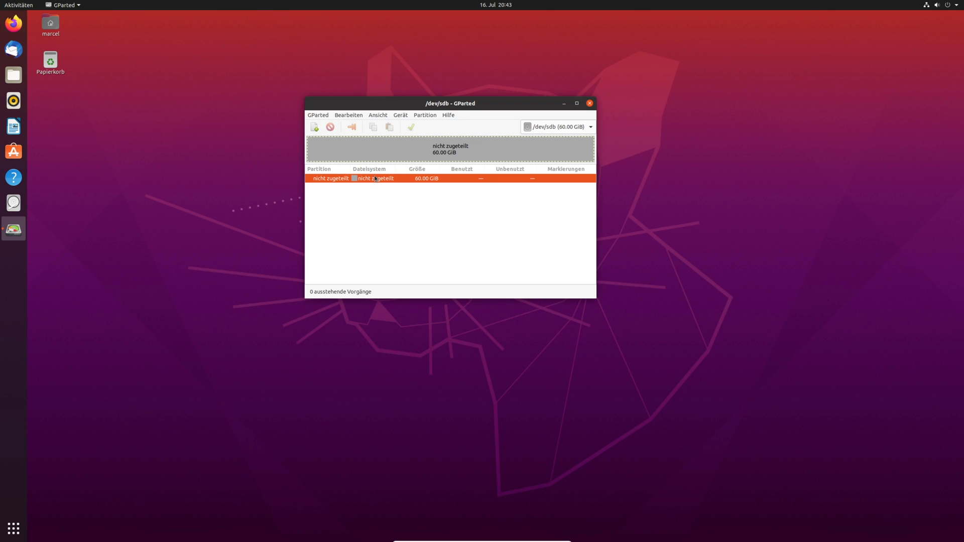
- Start a new partition in the unallocated space sized 31580 MiB and named TEST1
right_click(377, 148)
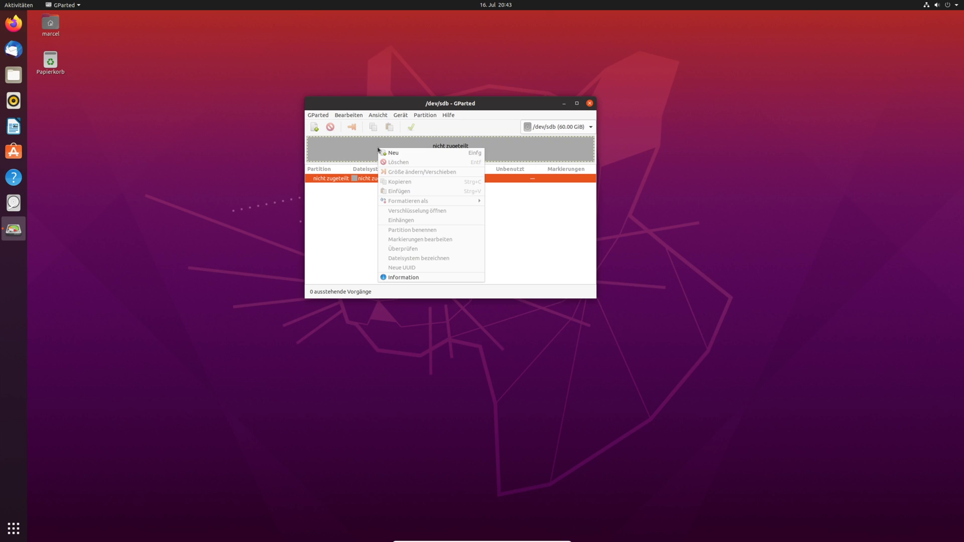
left_click(396, 152)
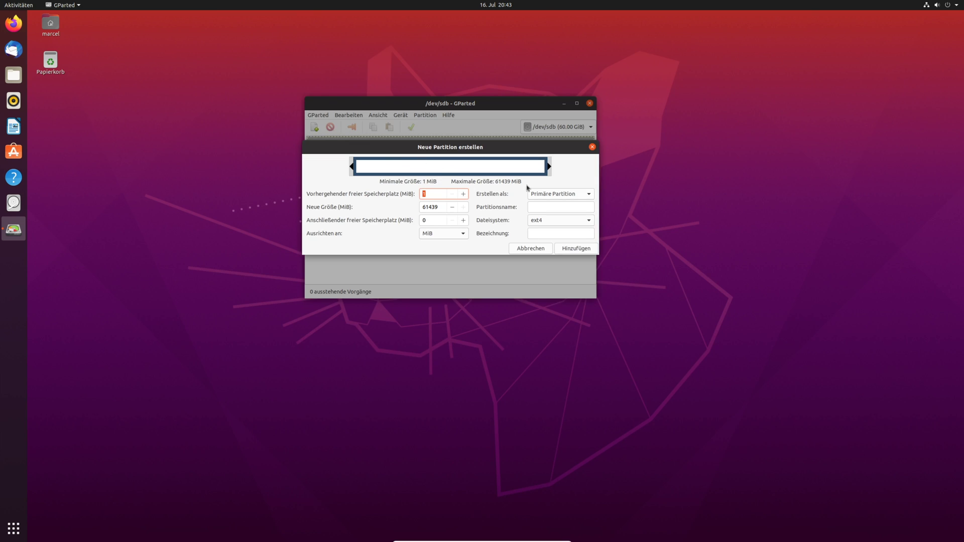
left_click_drag(549, 166, 456, 159)
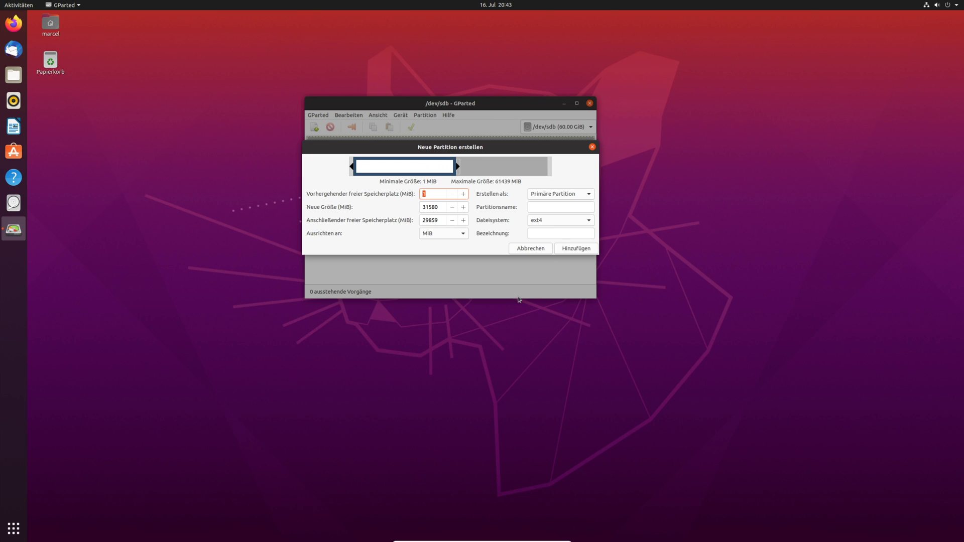
left_click(552, 208)
type("TEST1")
- Give the new partition the ntfs file system and label TEST1, and add it
left_click(546, 221)
left_click(546, 221)
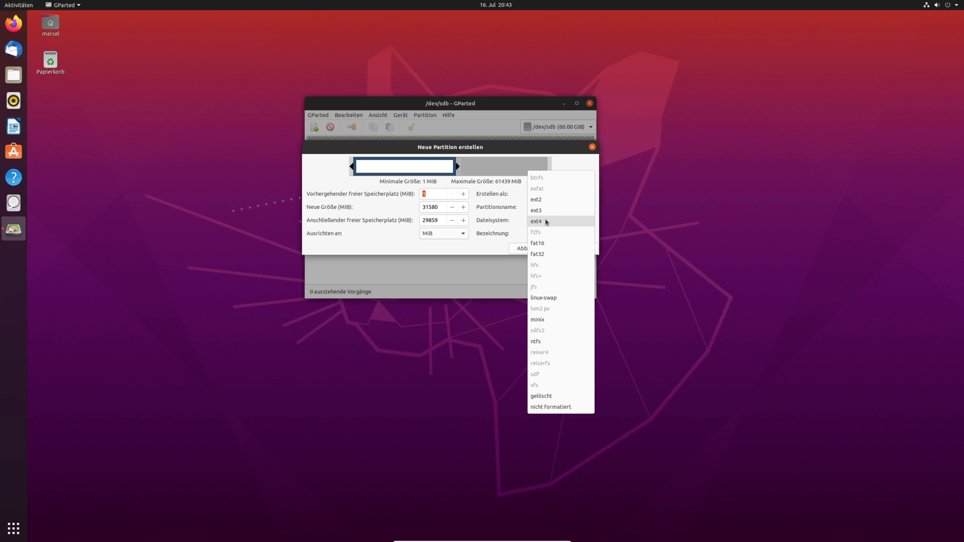
left_click(546, 222)
left_click(545, 219)
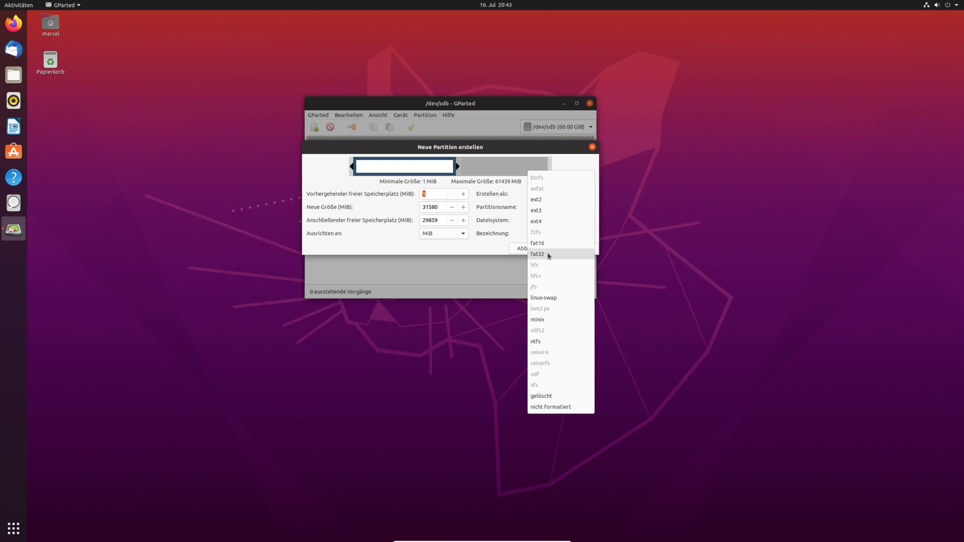
left_click(552, 341)
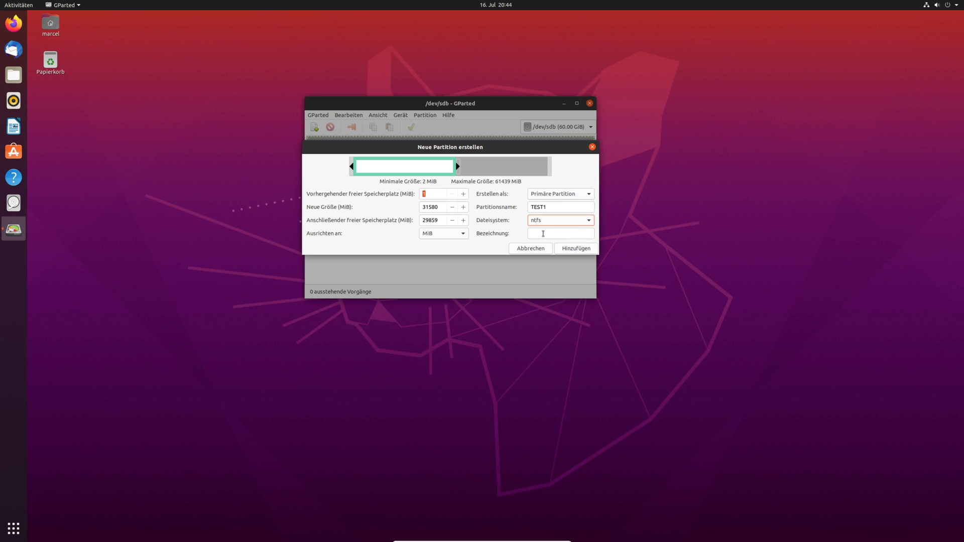
left_click(543, 234)
type("TEST1")
left_click(573, 248)
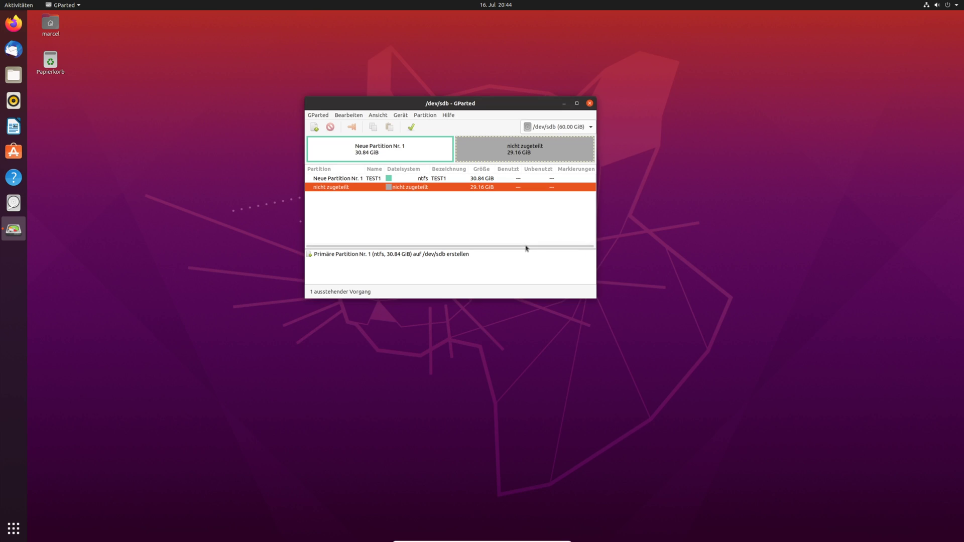
- Queue a 29.16 GiB fat32 partition named and labelled TEST2 in the remaining free space
right_click(490, 148)
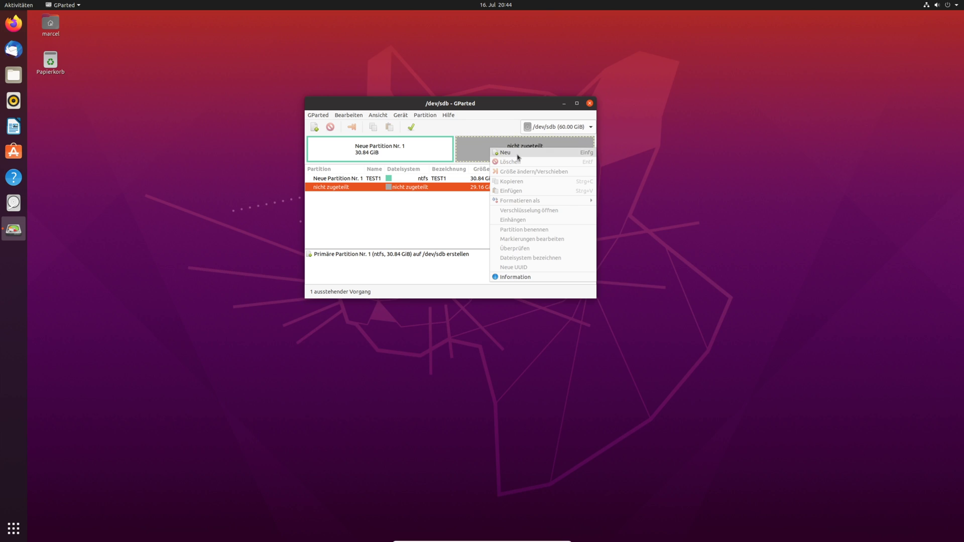
left_click(515, 153)
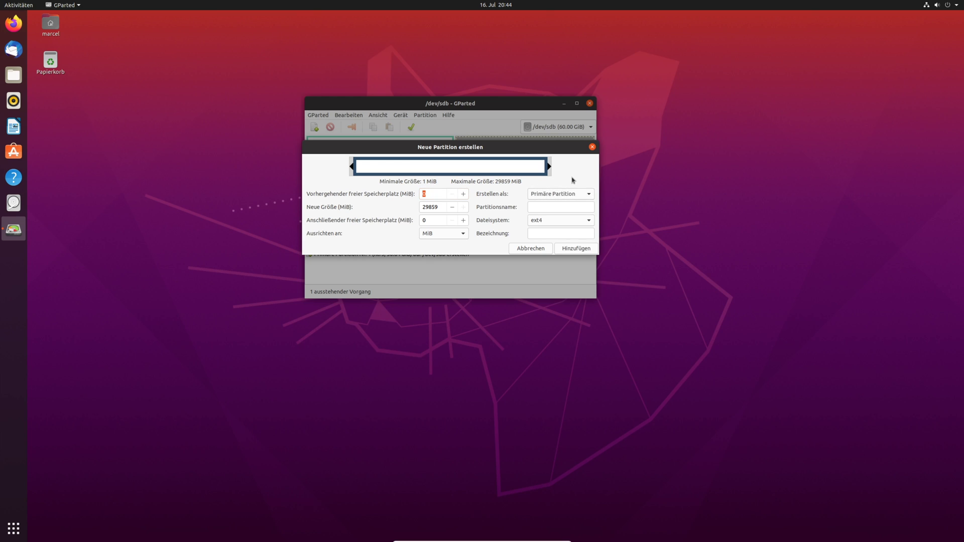
left_click(544, 209)
type("Test")
left_click(537, 221)
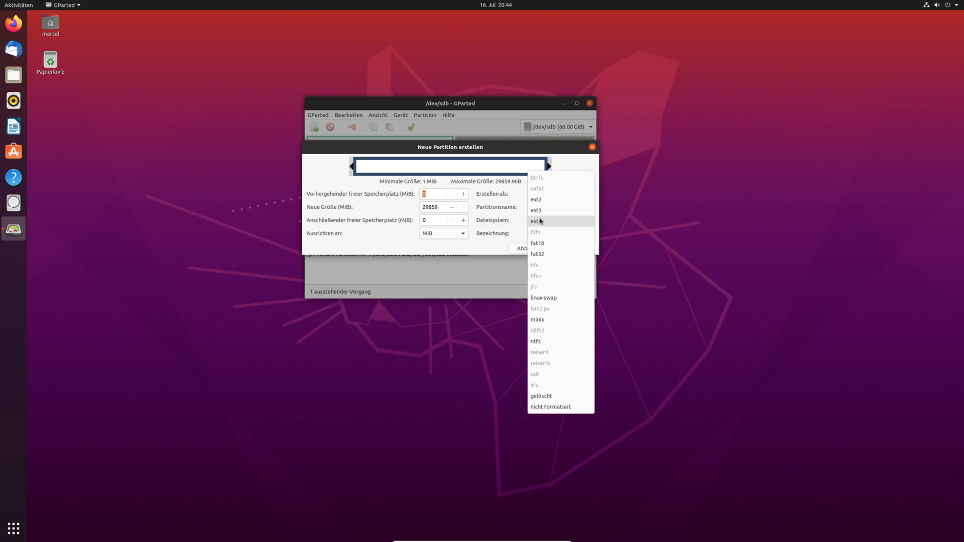
left_click(549, 253)
left_click(542, 233)
type("TEST2")
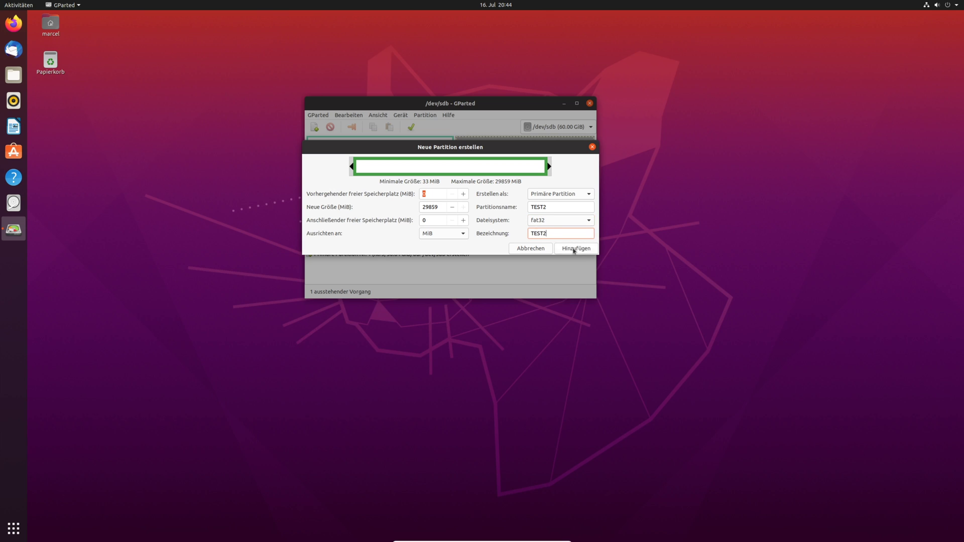
left_click(575, 248)
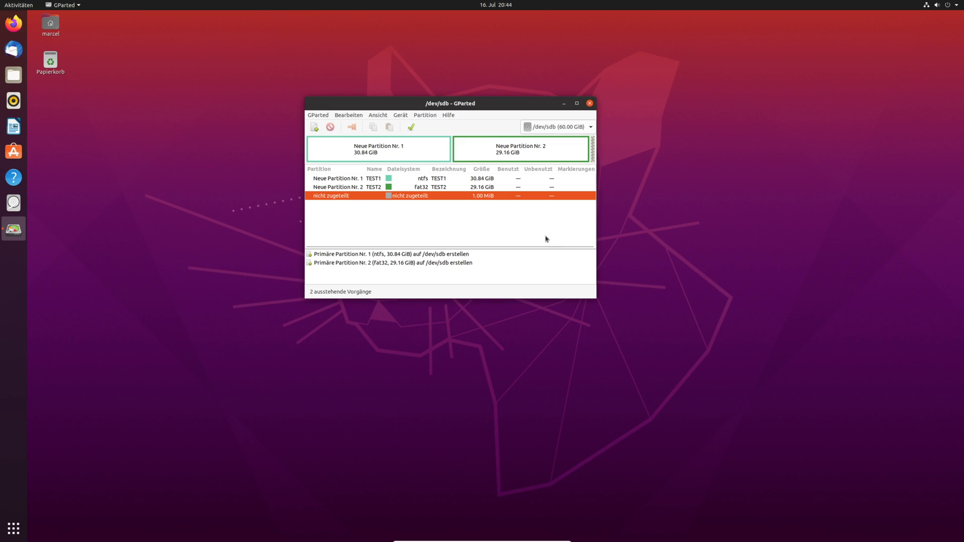
- Apply both pending operations, creating sdb1 (ntfs TEST1) and sdb2 (fat32 TEST2)
left_click(411, 127)
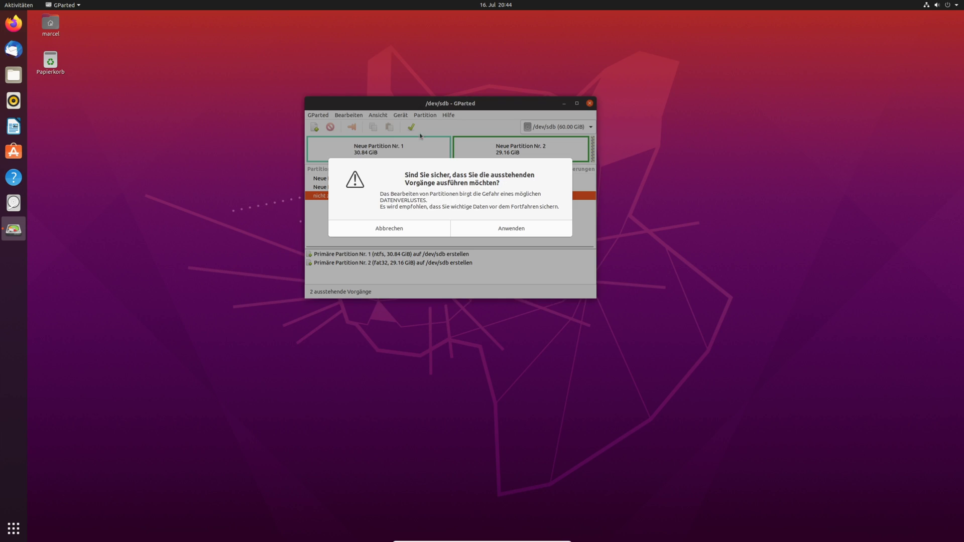
left_click(512, 231)
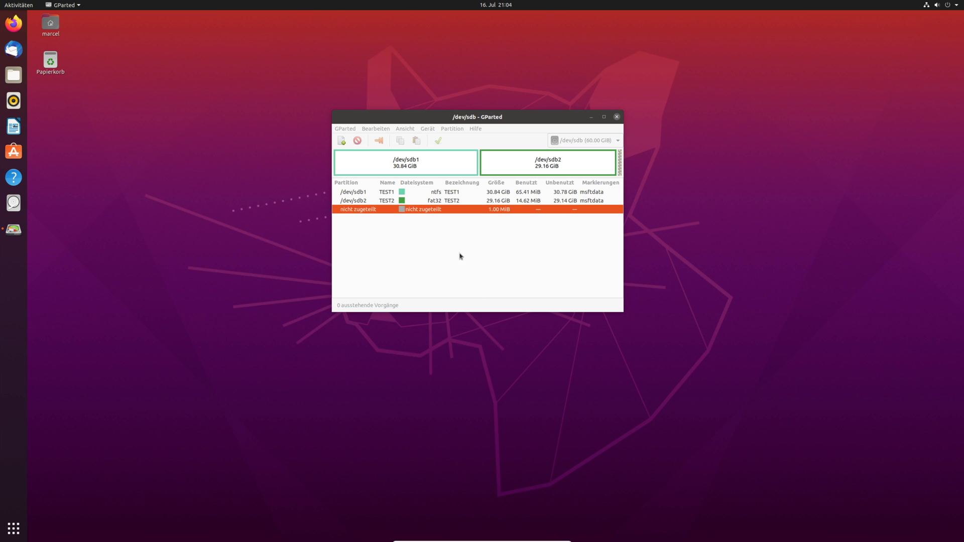
- Queue shrinking /dev/sdb1 from 30.84 GiB to 22.33 GiB, freeing 8.51 GiB after it
left_click(424, 163)
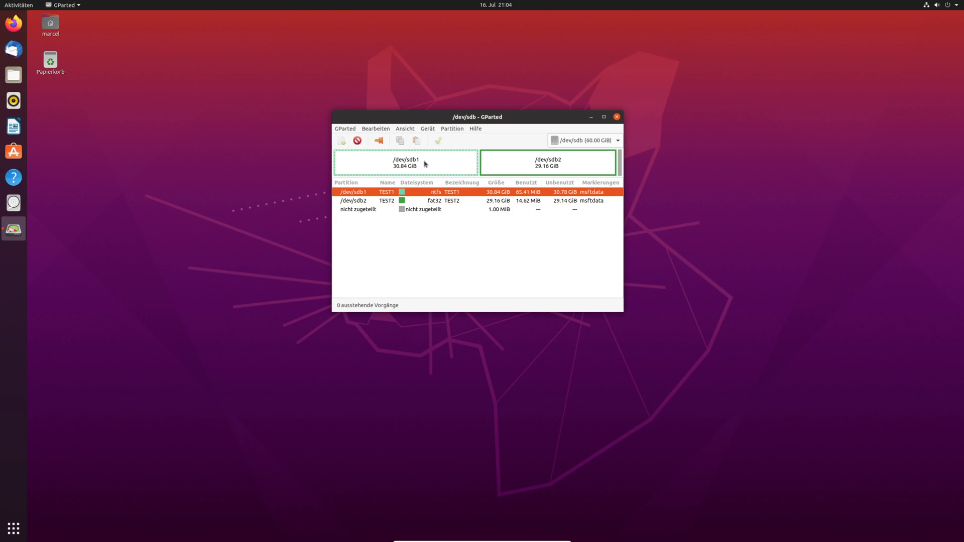
right_click(435, 164)
left_click(477, 185)
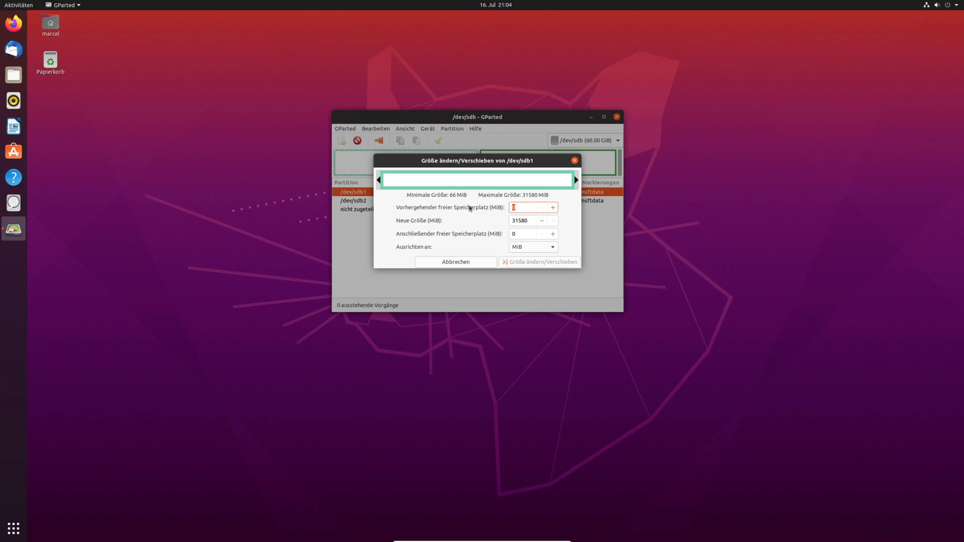
left_click_drag(576, 180, 524, 179)
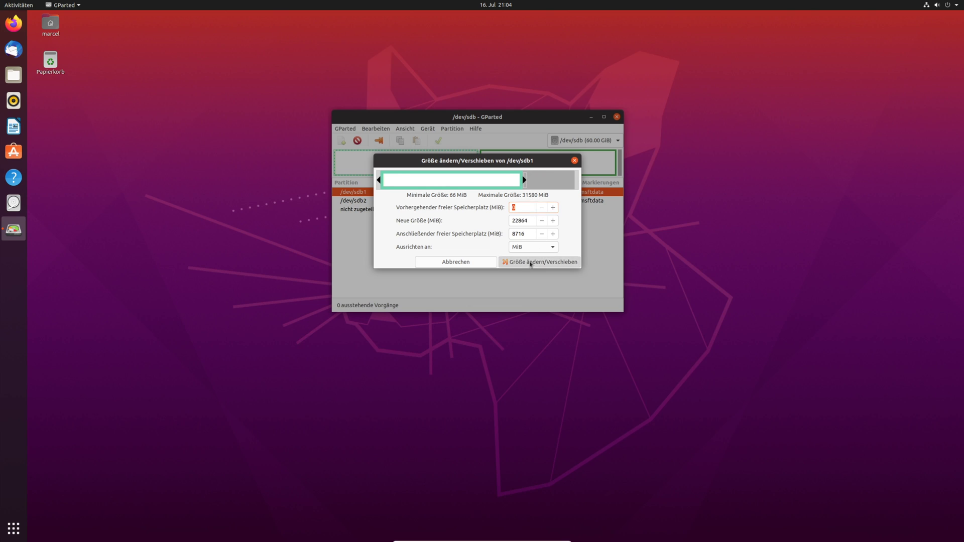
left_click(531, 262)
- Queue /dev/sdb2 to move fully left and grow from 29.16 GiB to 37.67 GiB, accepting the move warning
right_click(507, 162)
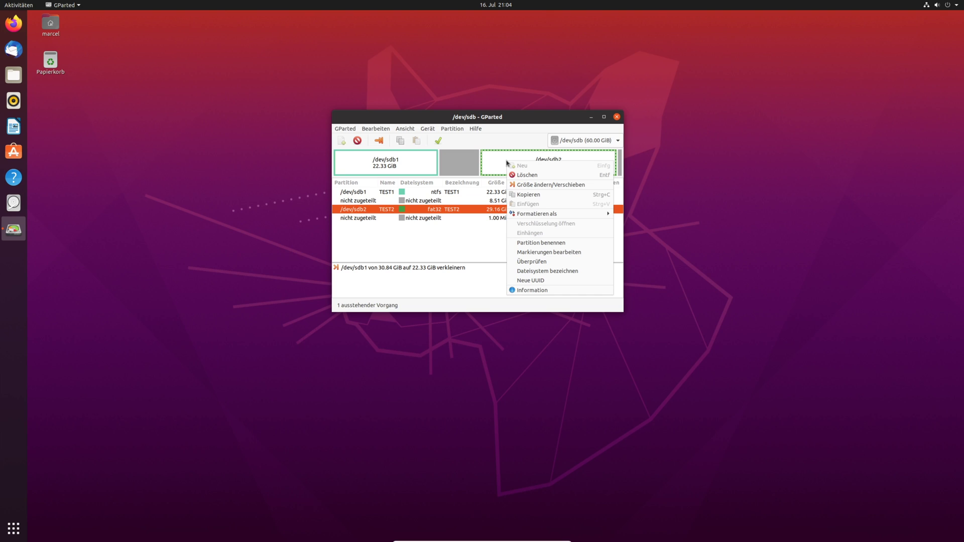
left_click(543, 185)
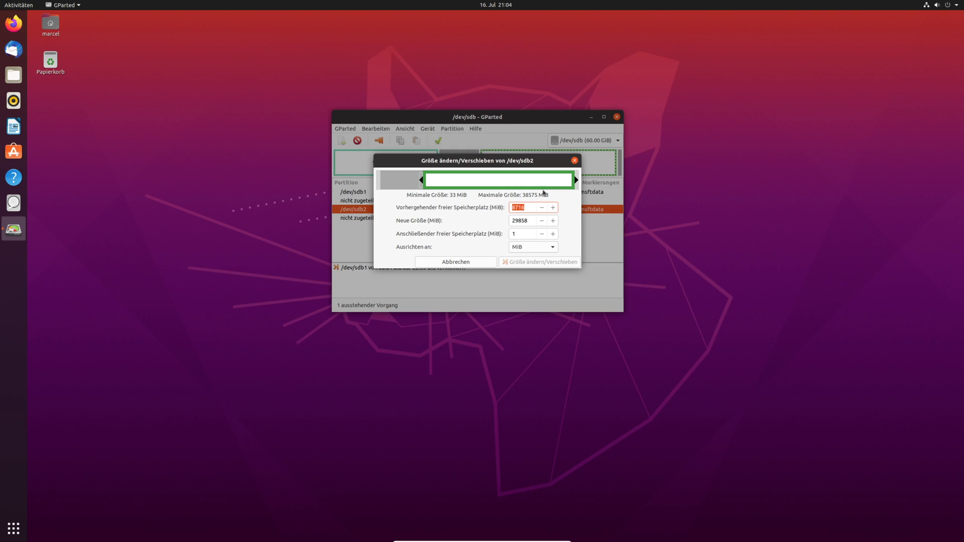
left_click_drag(421, 180, 341, 202)
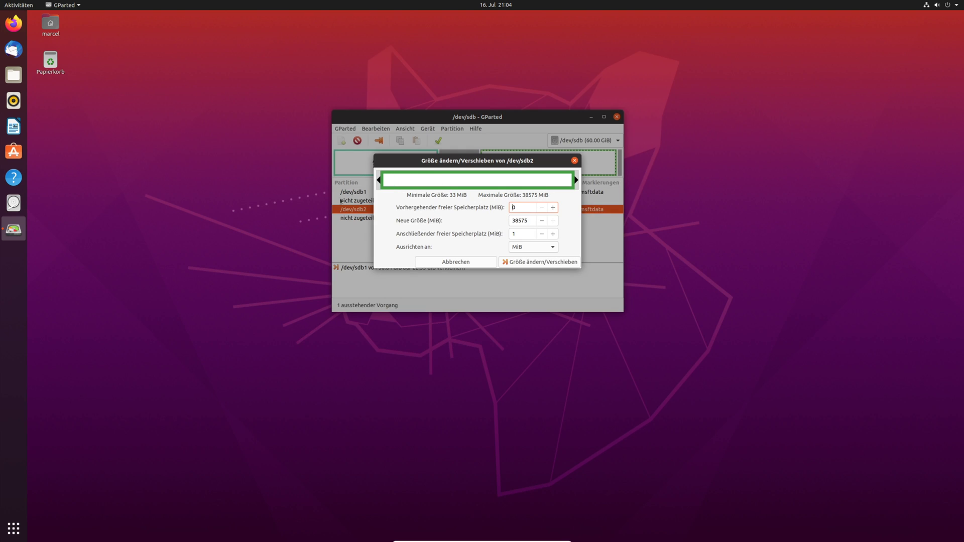
left_click(542, 262)
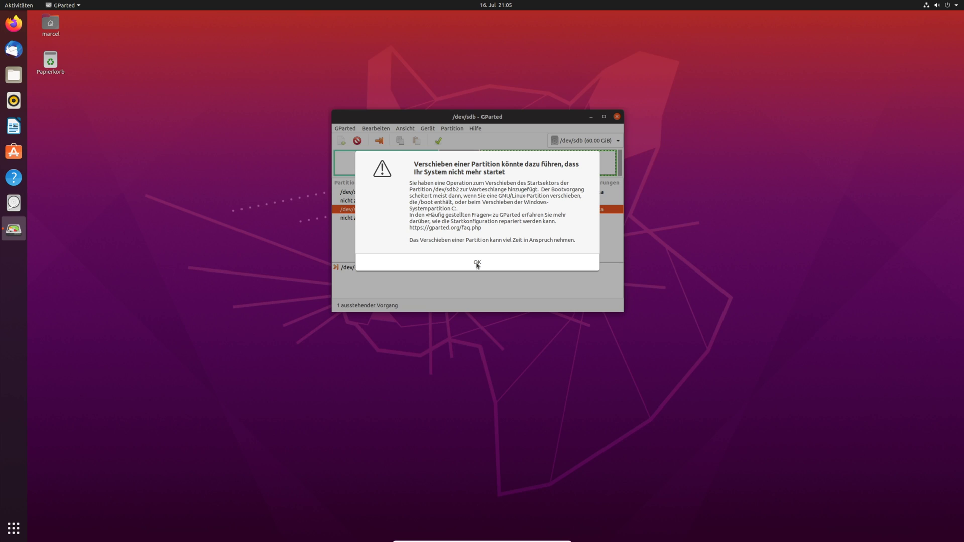
left_click(478, 264)
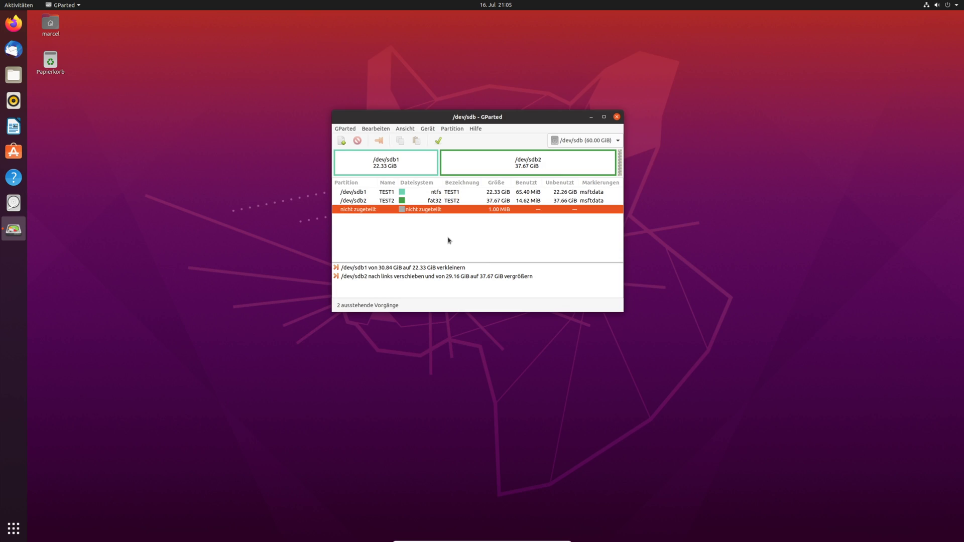
- Apply both pending operations so /dev/sdb1 becomes 22.33 GiB and /dev/sdb2 37.67 GiB
left_click(604, 142)
left_click(604, 142)
left_click(439, 142)
left_click(529, 245)
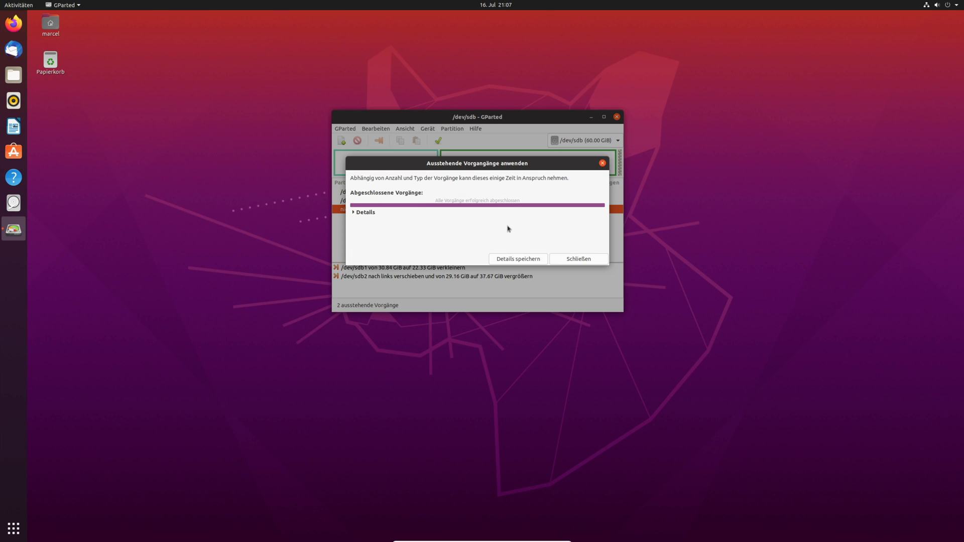
left_click(587, 260)
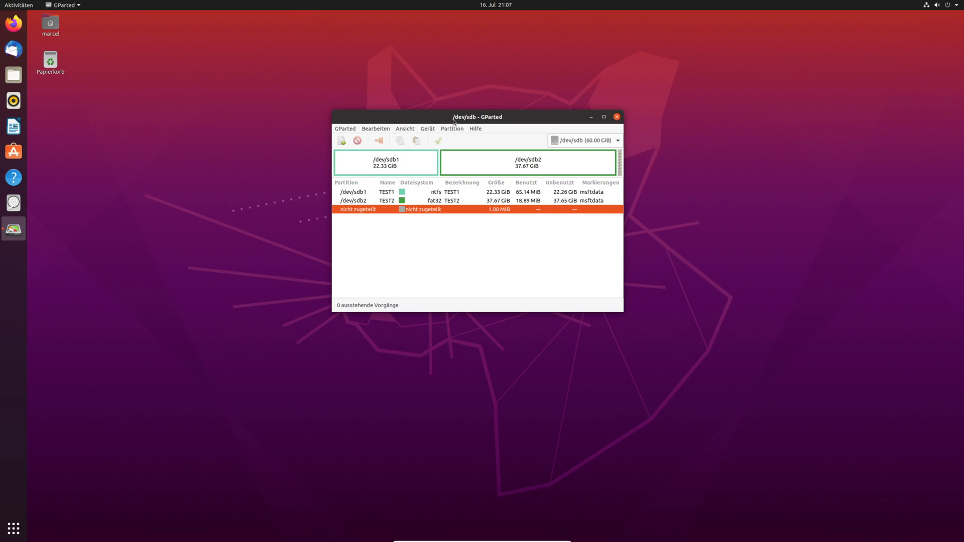
- Glance through the Partition and Gerät menus, then launch Disks (Laufwerke) from the dock
left_click_drag(451, 117, 415, 140)
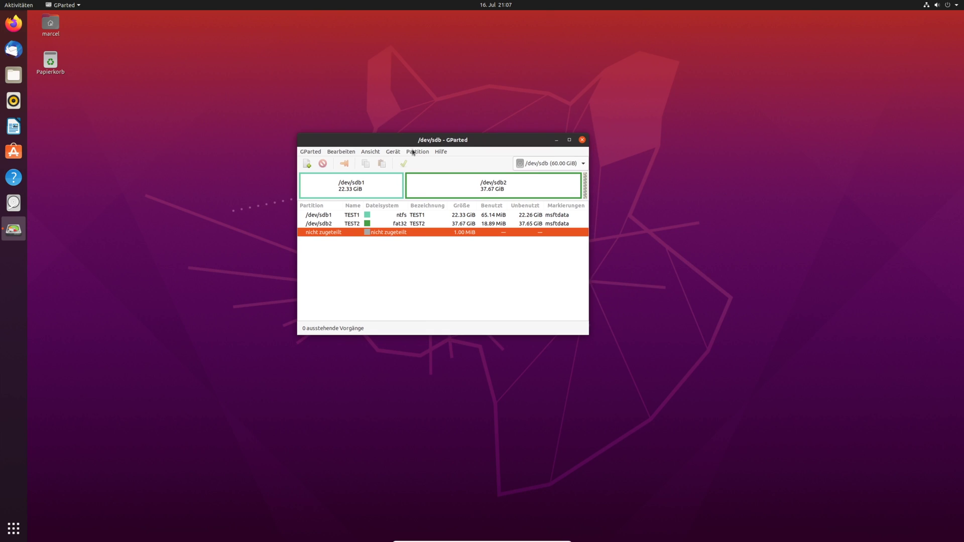
left_click(416, 152)
left_click(416, 152)
left_click(394, 152)
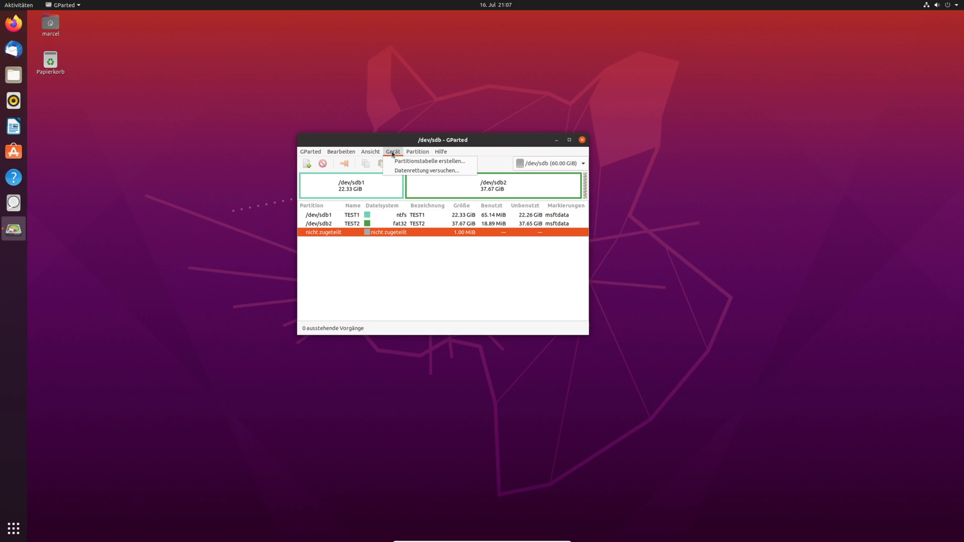
left_click(439, 145)
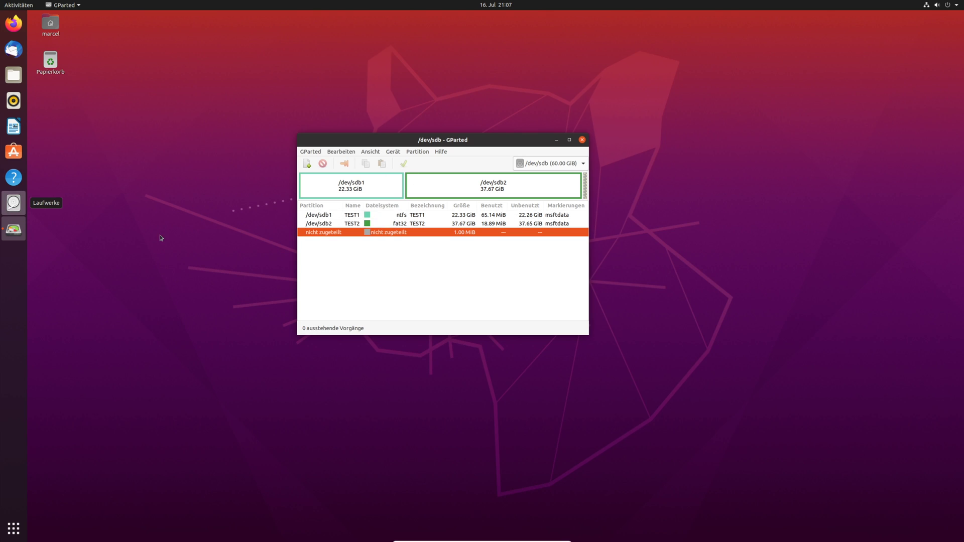
left_click(25, 198)
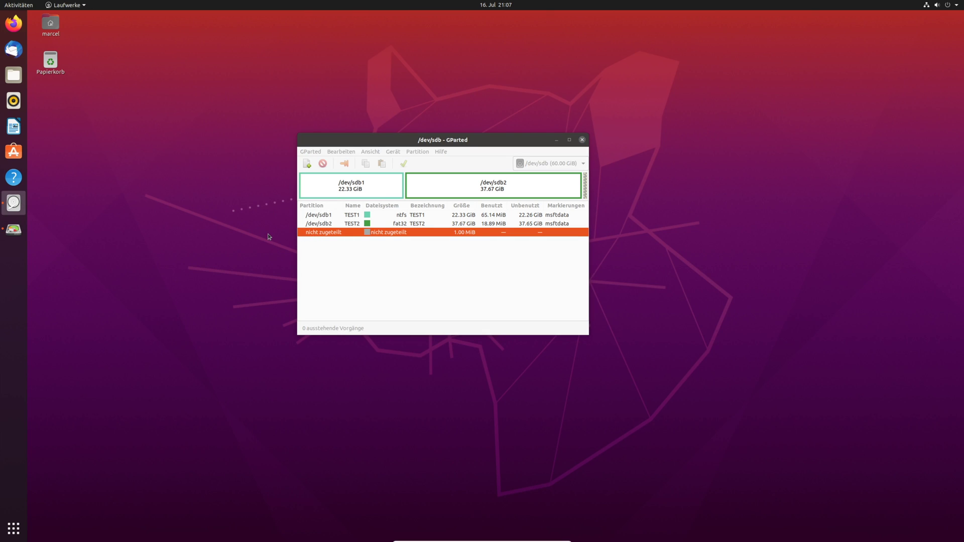
- On the 64 GB Hard Disk, set TEST1 to shrink from 24.0 GB to 21.6 GB
left_click(358, 192)
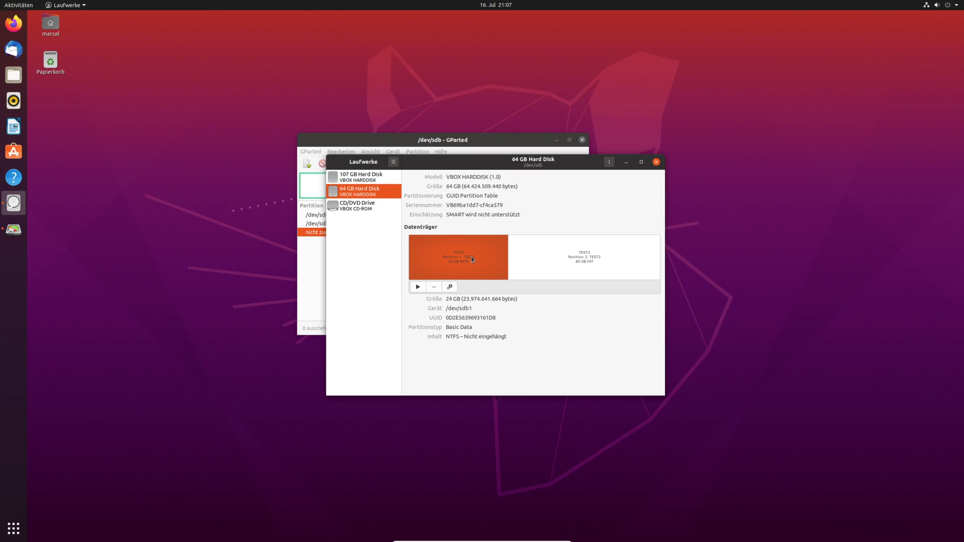
left_click(451, 288)
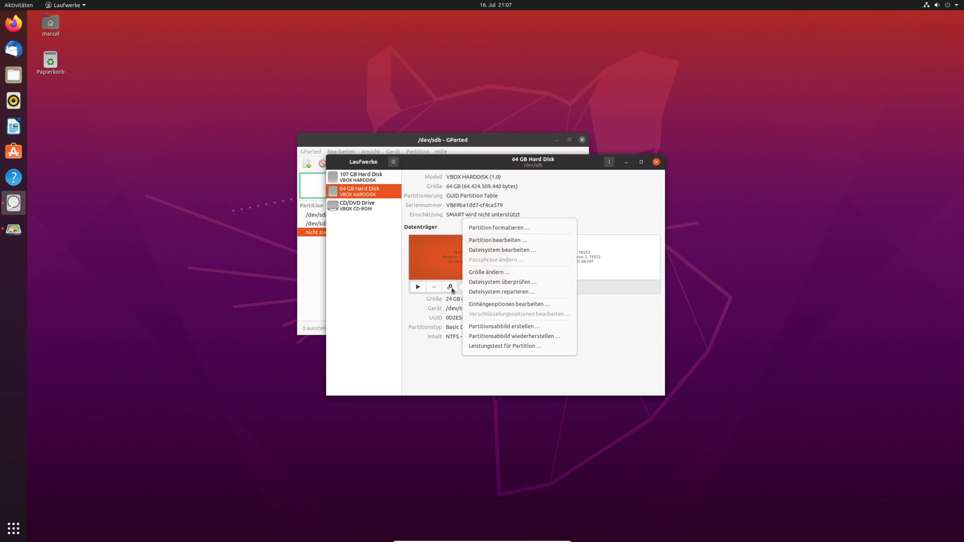
left_click(489, 273)
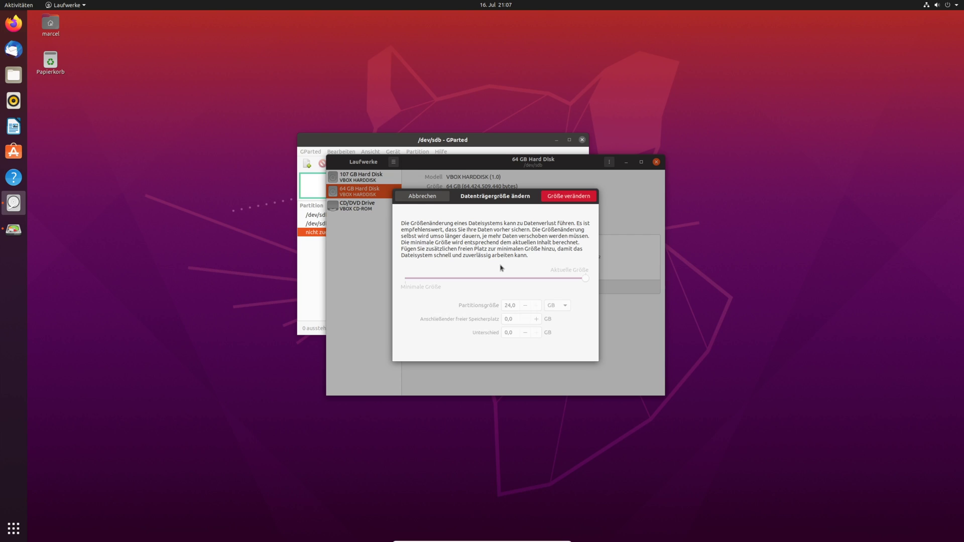
left_click_drag(585, 279, 568, 280)
left_click(574, 199)
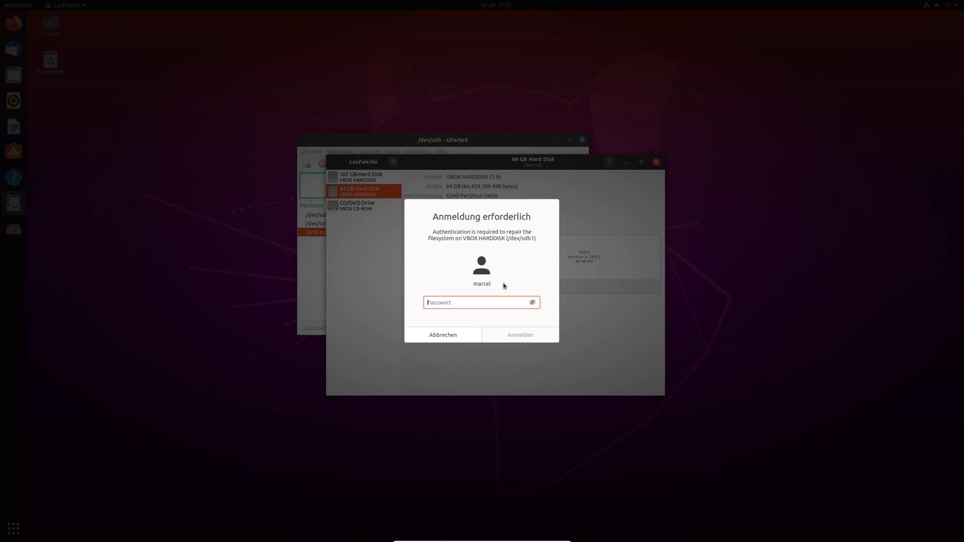
- Enter the account password to run the TEST1 shrink, then open TEST2's partition options
type("********")
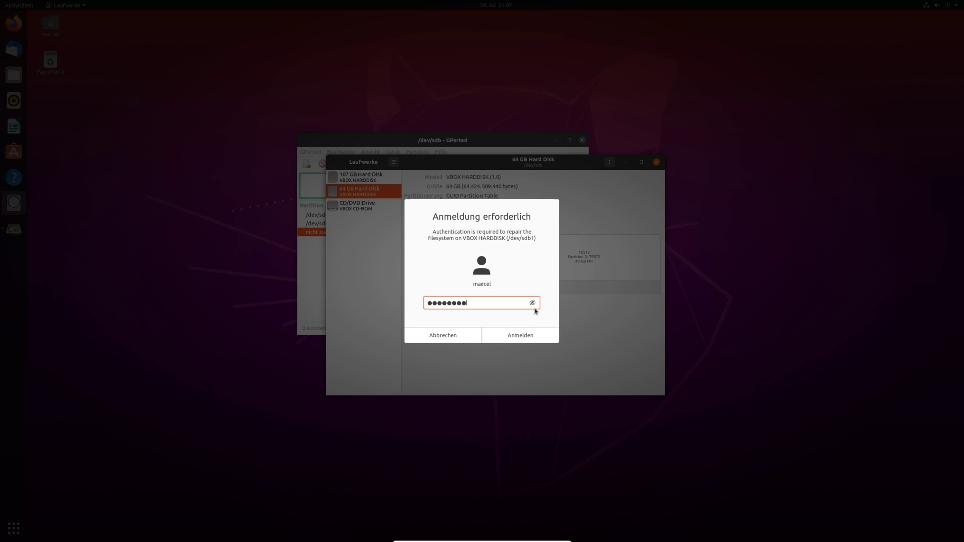
left_click(520, 335)
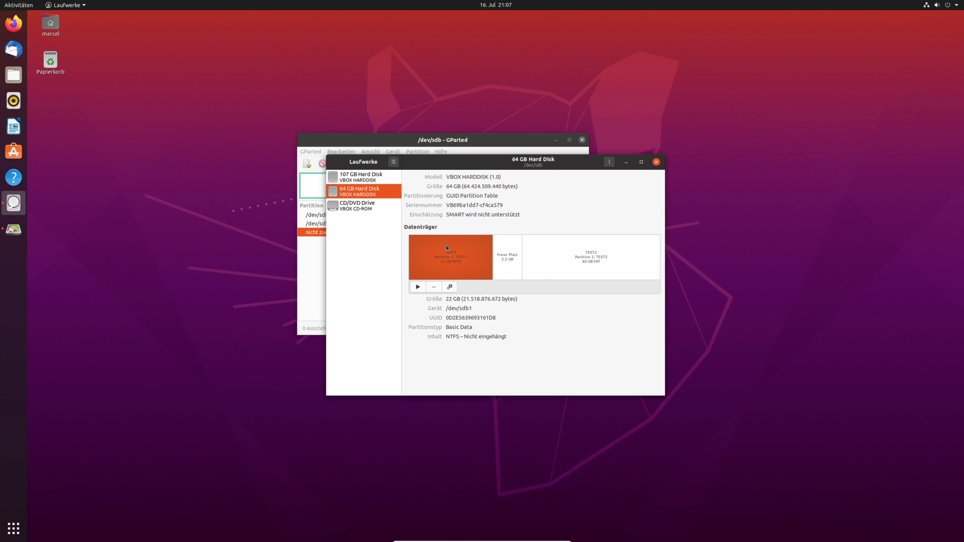
left_click(571, 258)
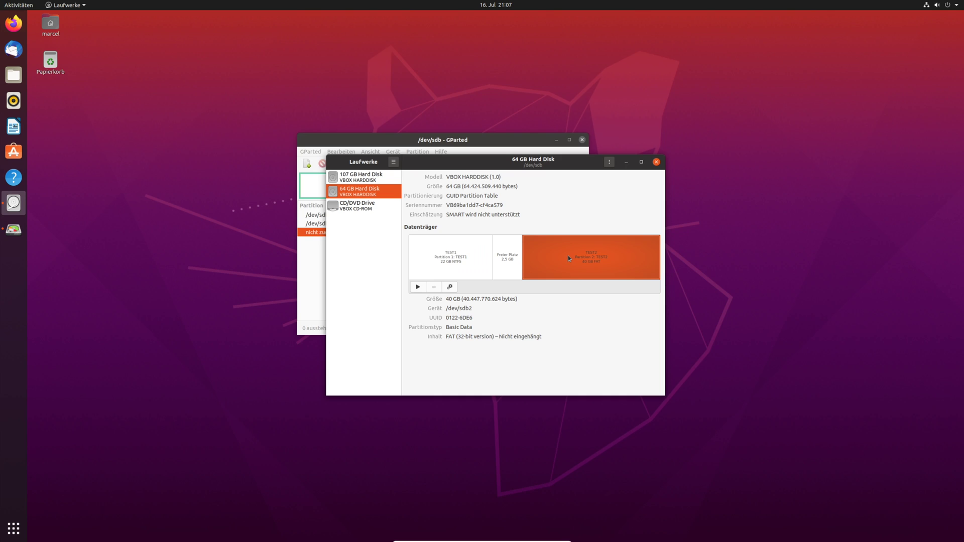
left_click(456, 287)
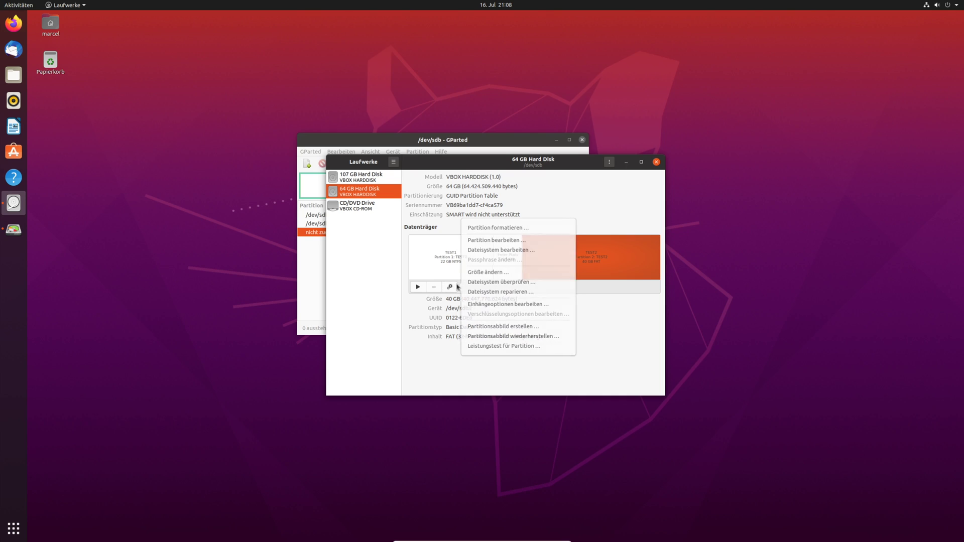
- Cancel the TEST2 resize, leaving it at 40 GB, check the 2.5 GB free space, and close Disks
left_click(497, 272)
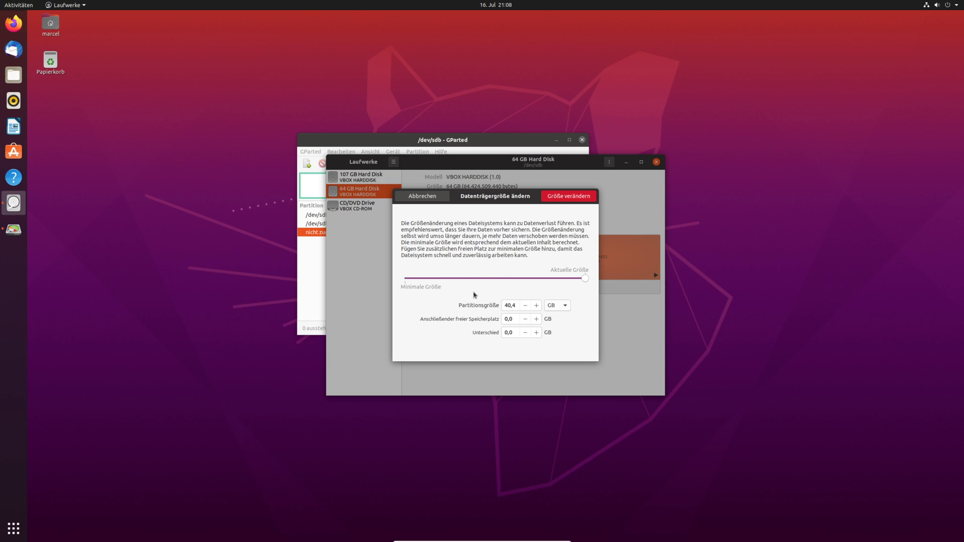
left_click_drag(491, 200, 453, 191)
left_click(388, 193)
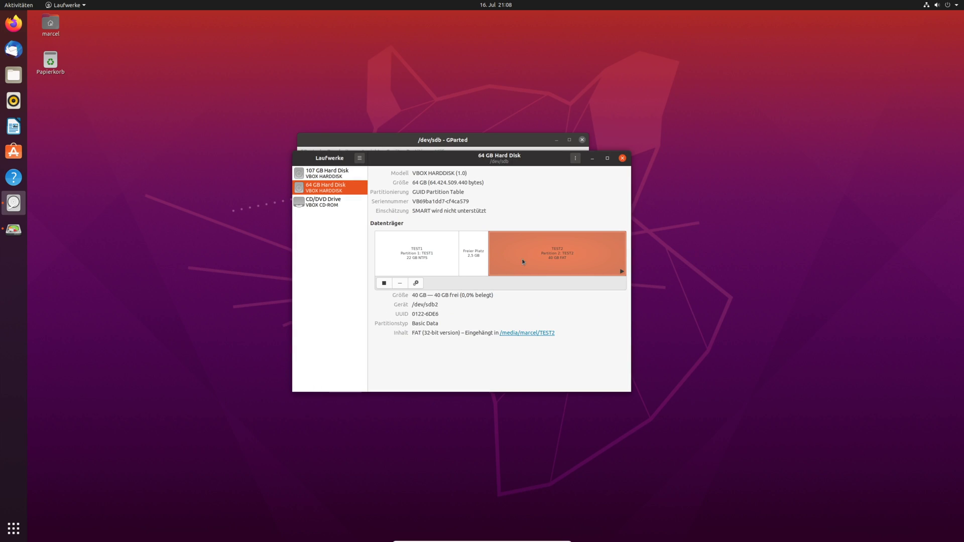
left_click(473, 260)
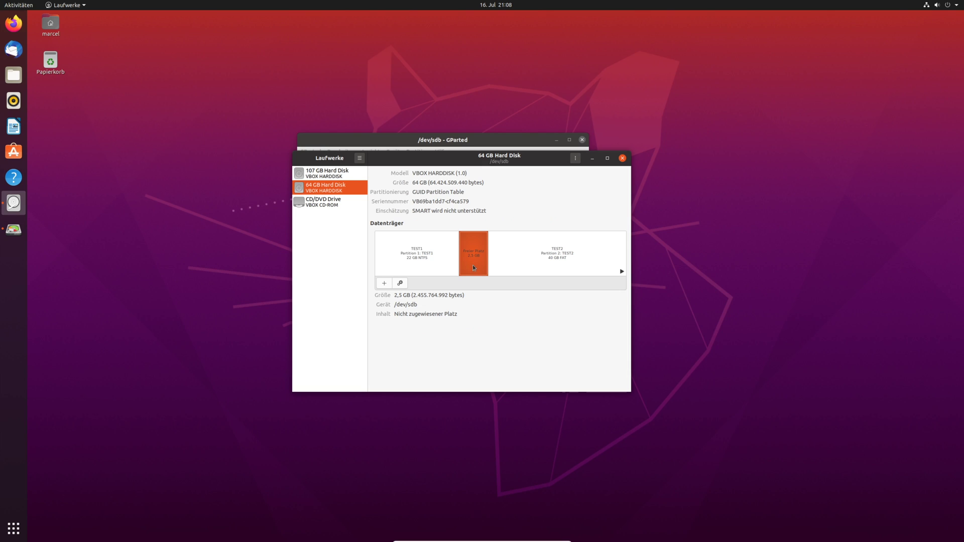
left_click(562, 258)
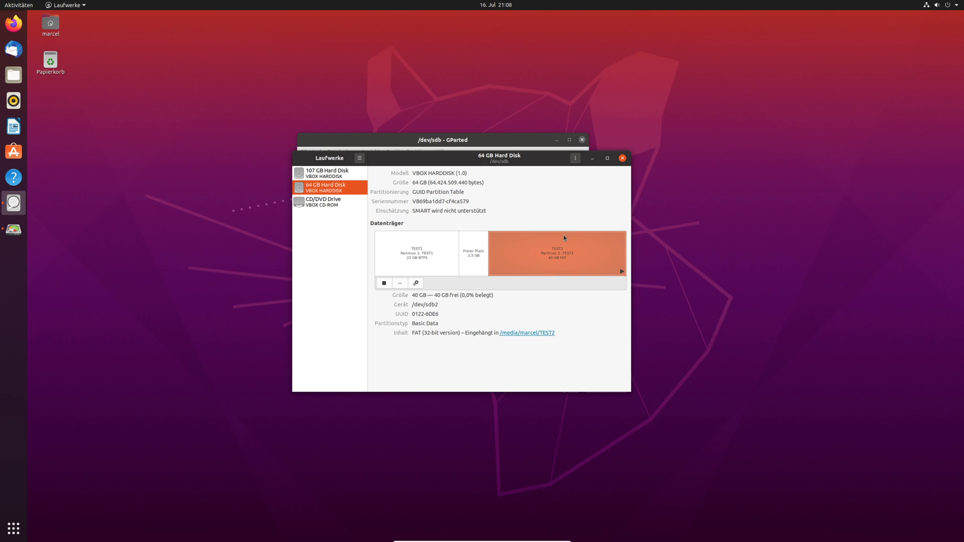
left_click(622, 158)
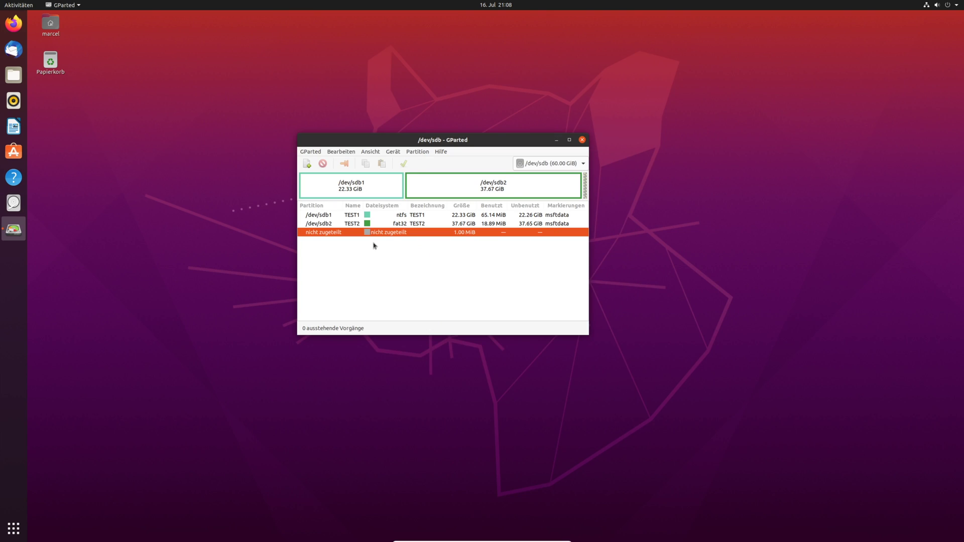
- Rescan devices so /dev/sdb shows TEST1 at 20.04 GiB followed by 2.29 GiB unallocated
left_click(526, 164)
left_click(533, 164)
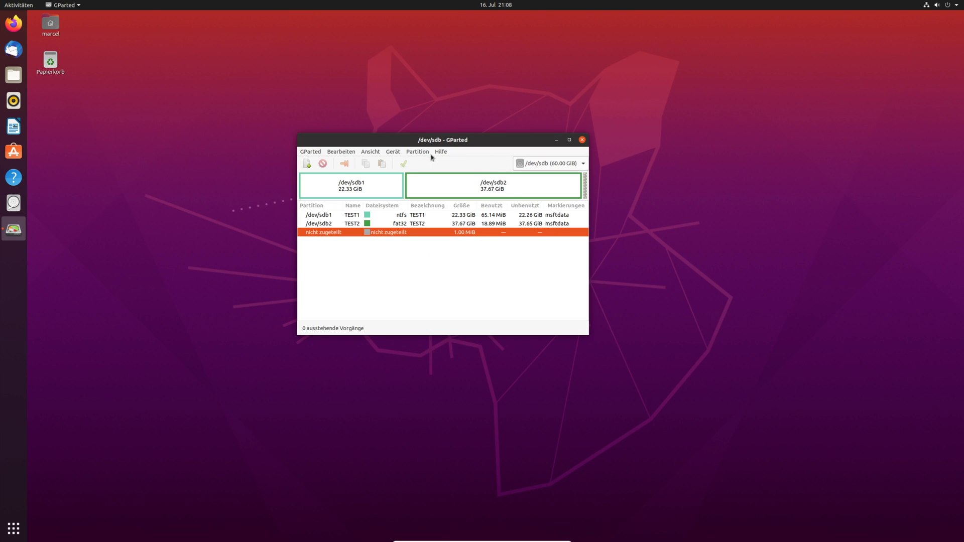
left_click(393, 151)
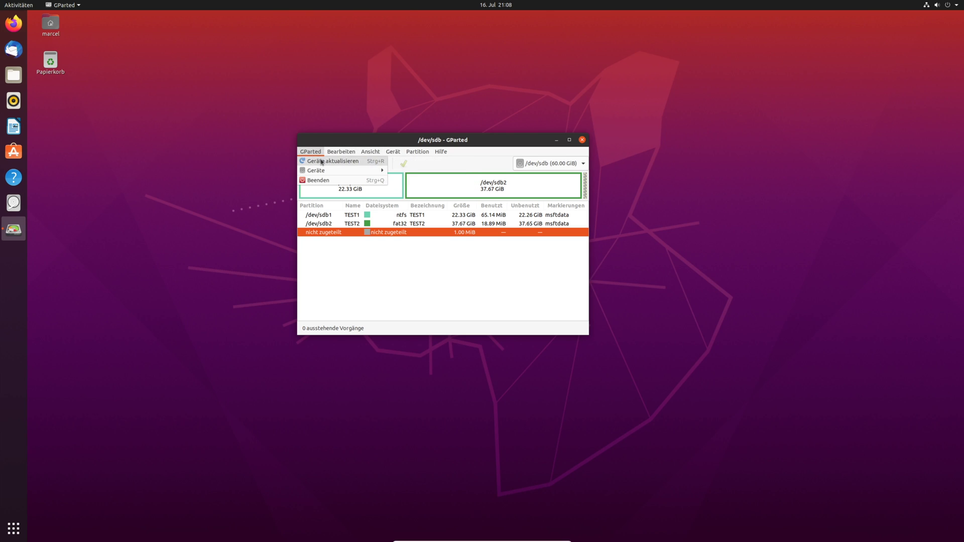
left_click(321, 162)
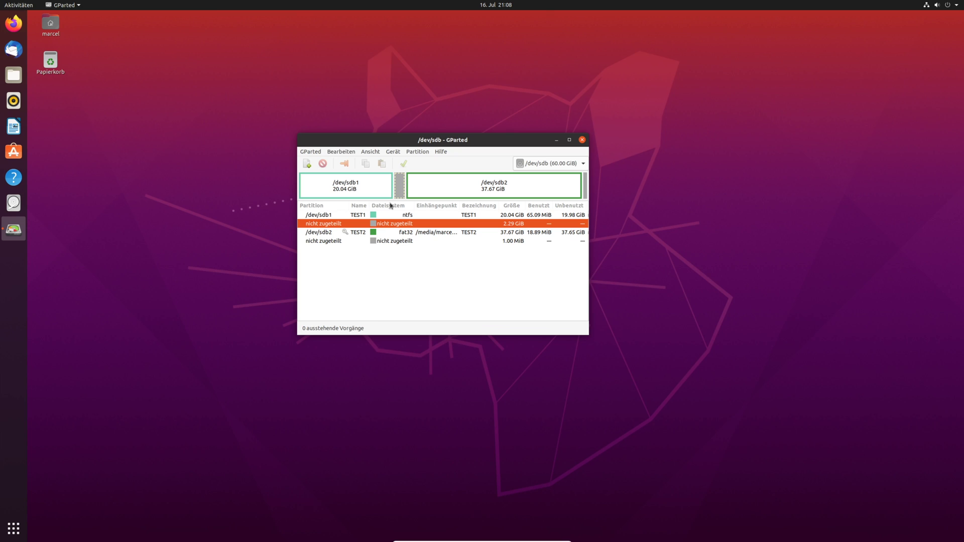
- Unmount the TEST2 partition /dev/sdb2 and select the 2.29 GiB unallocated space
left_click(379, 187)
left_click(434, 188)
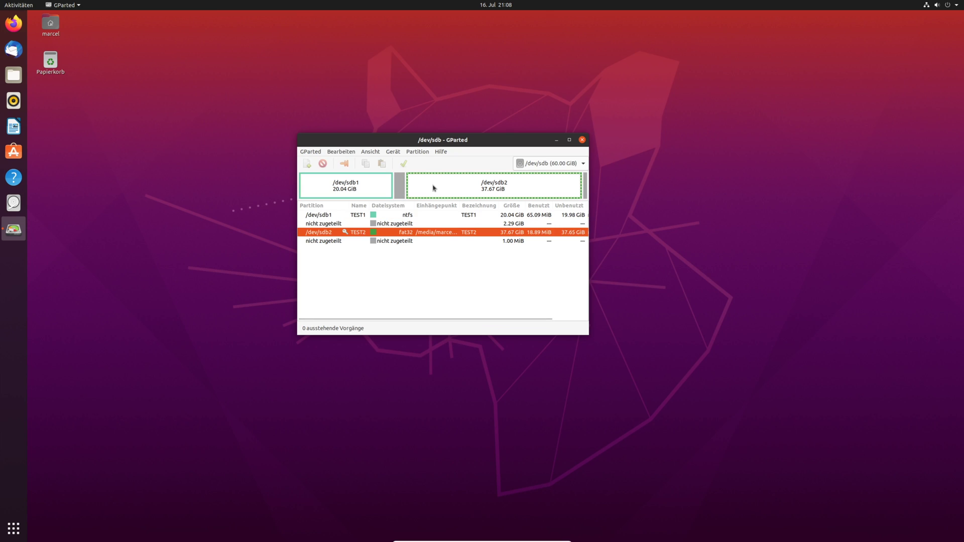
right_click(370, 185)
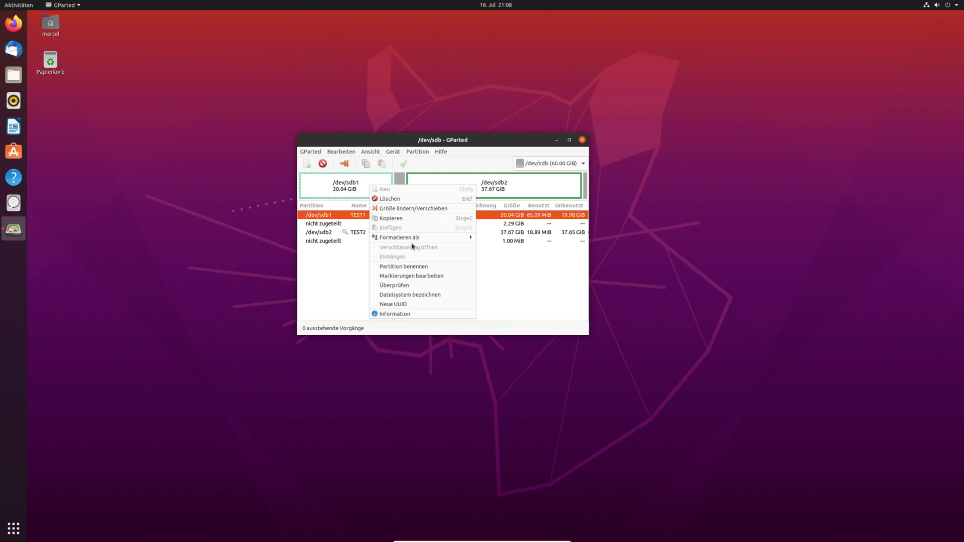
right_click(432, 179)
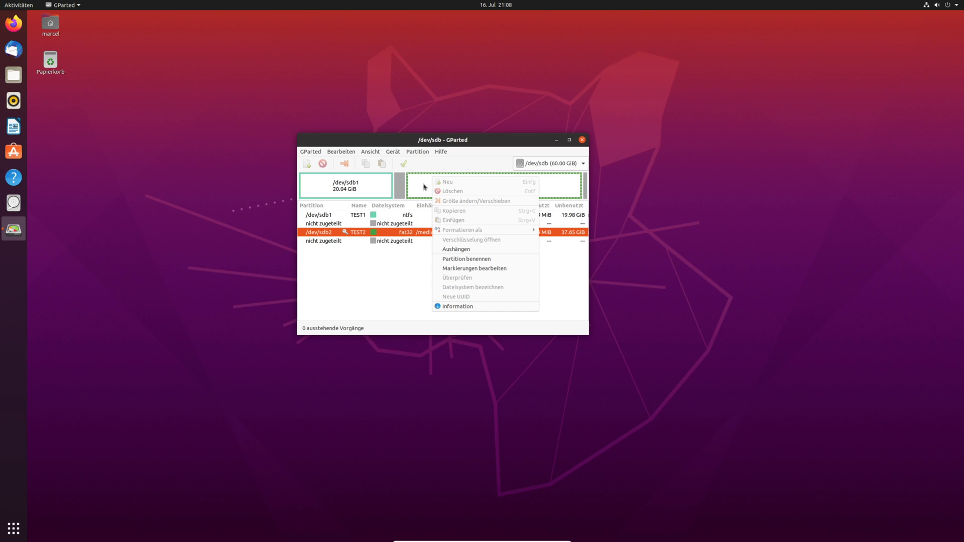
left_click(424, 187)
right_click(425, 185)
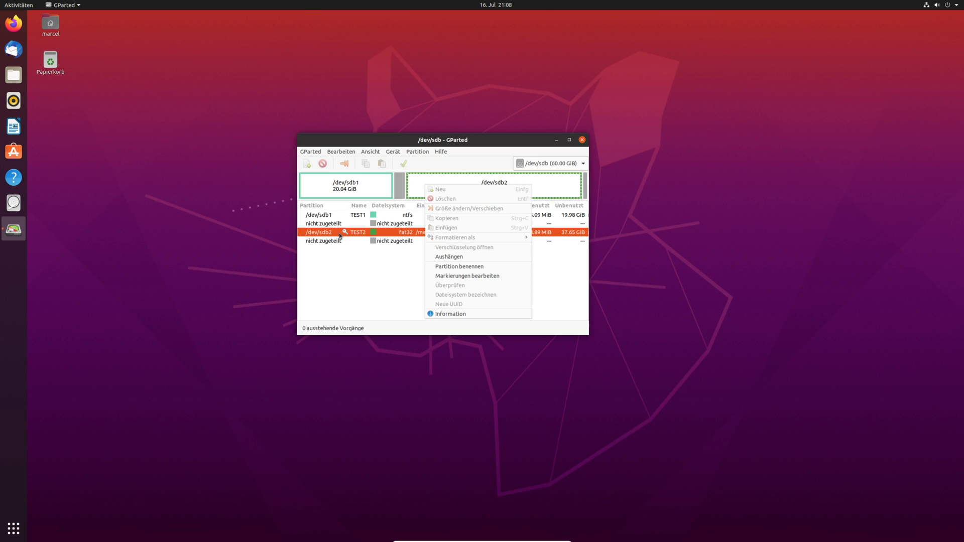
left_click(461, 259)
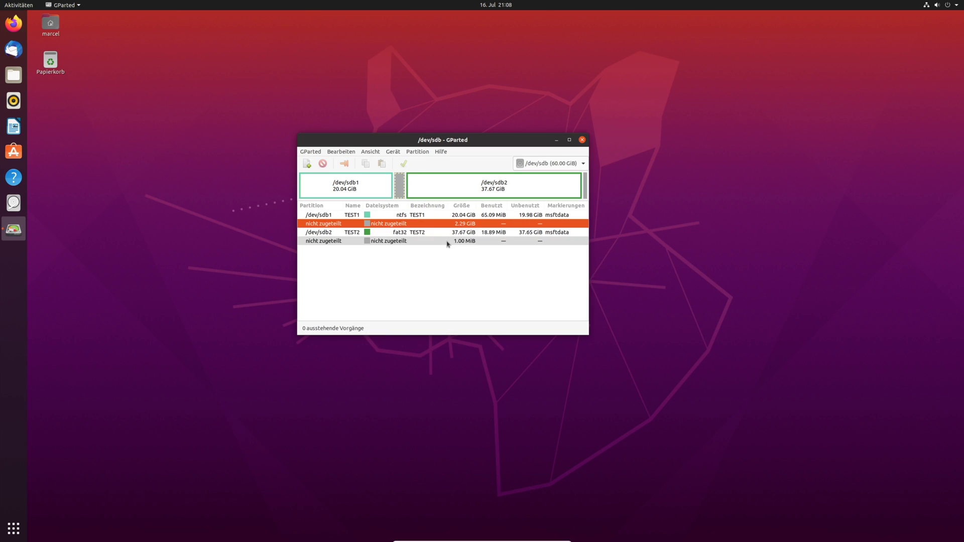
left_click(353, 226)
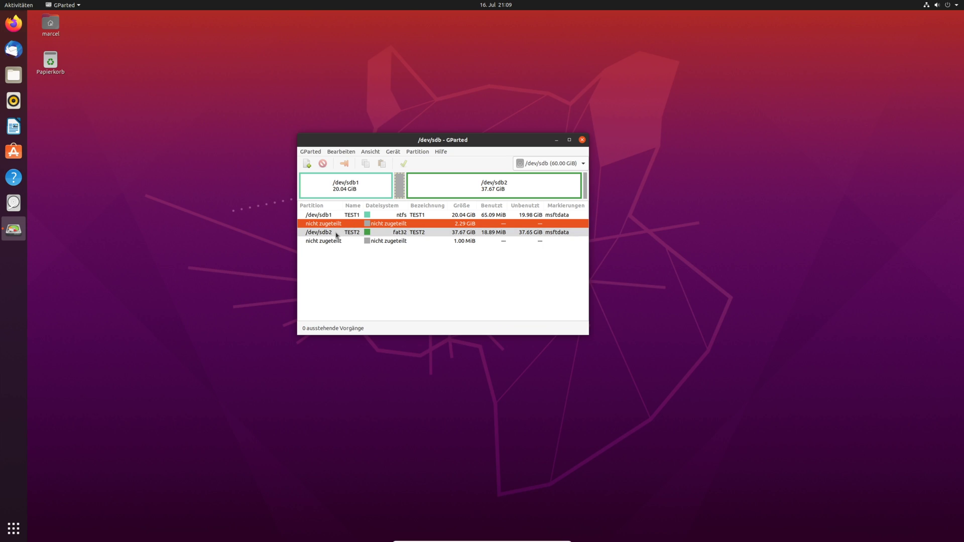
- Move TEST2 left into the free space, growing it from 37.67 to 39.96 GiB, and apply
left_click(430, 185)
right_click(430, 185)
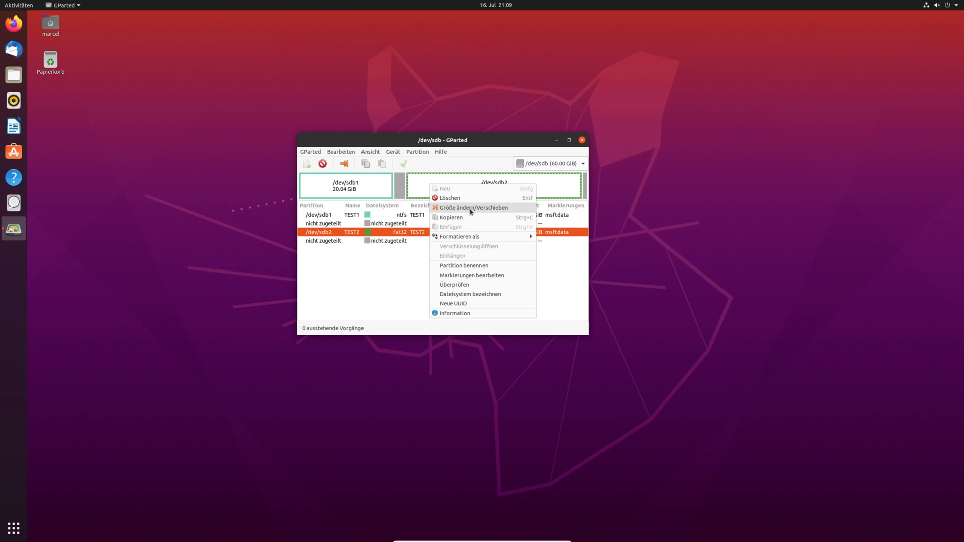
left_click(471, 211)
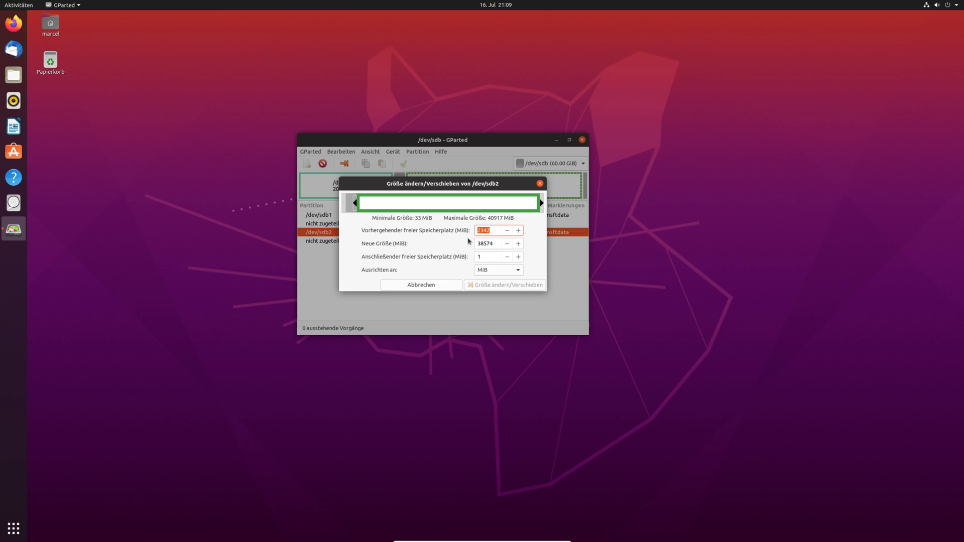
left_click_drag(367, 201, 303, 211)
left_click(485, 285)
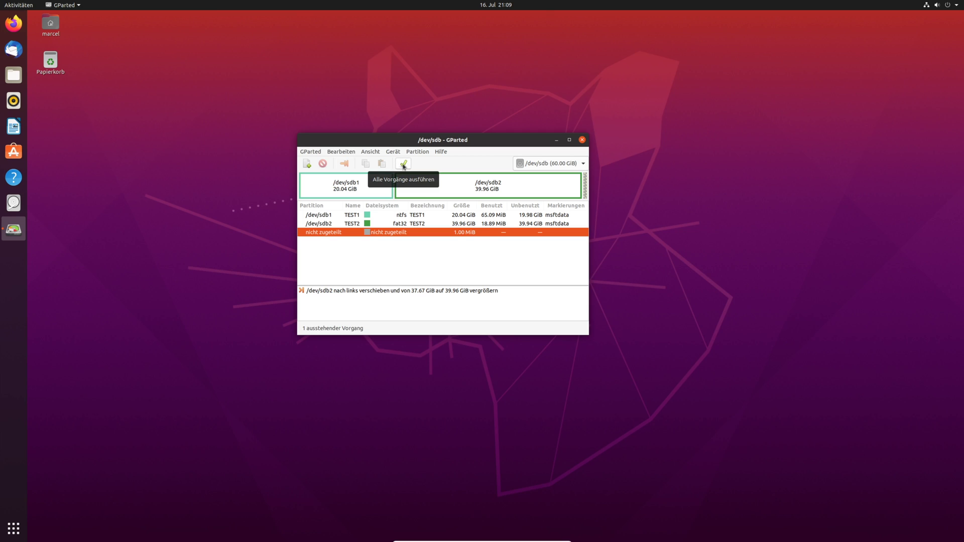
left_click(403, 164)
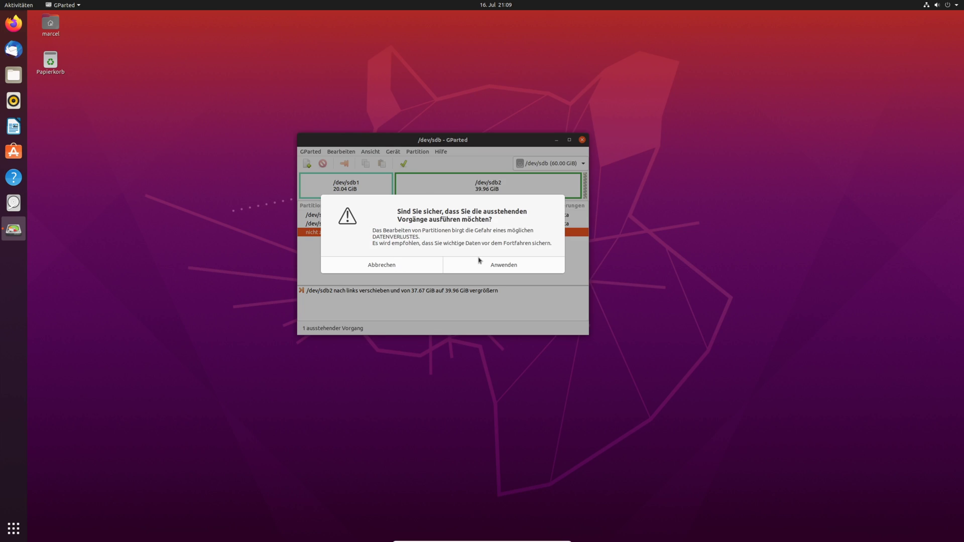
left_click(495, 264)
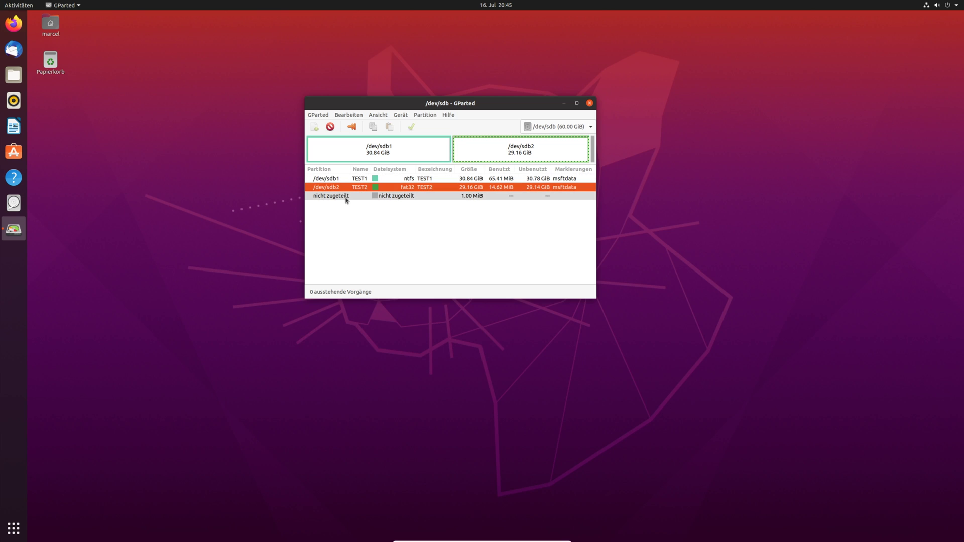
- In Disks, mount TEST1 on the 64 GB disk, check TEST2 is mounted, then launch Files
left_click(13, 203)
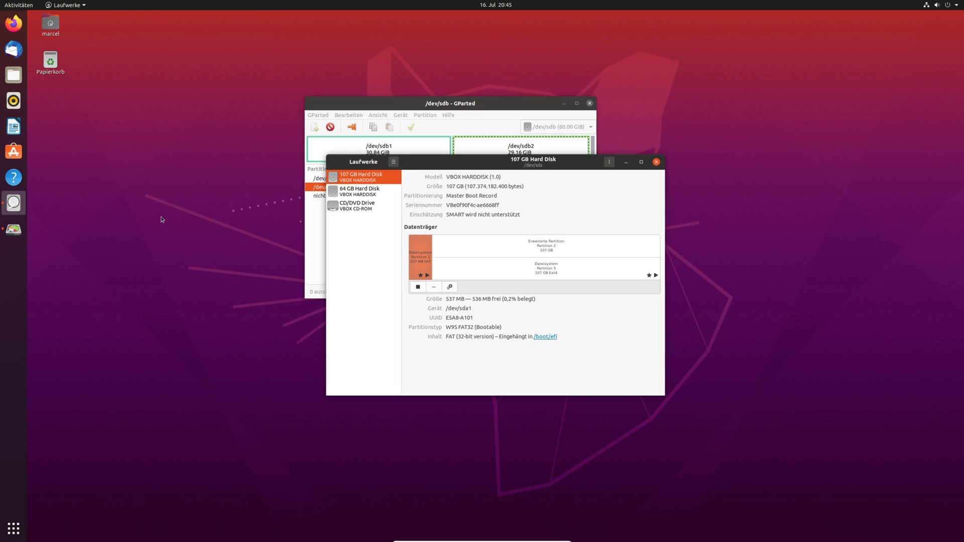
left_click(352, 191)
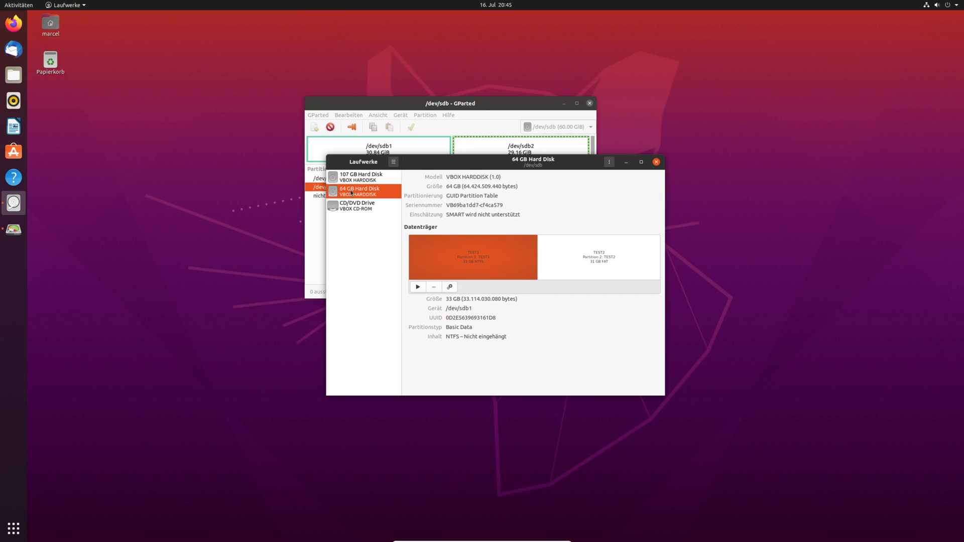
left_click(418, 287)
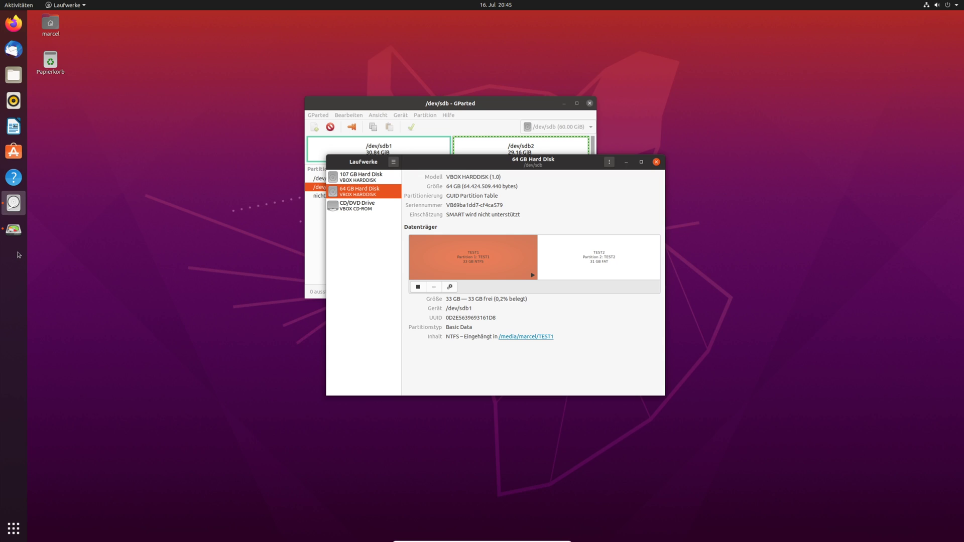
left_click(614, 267)
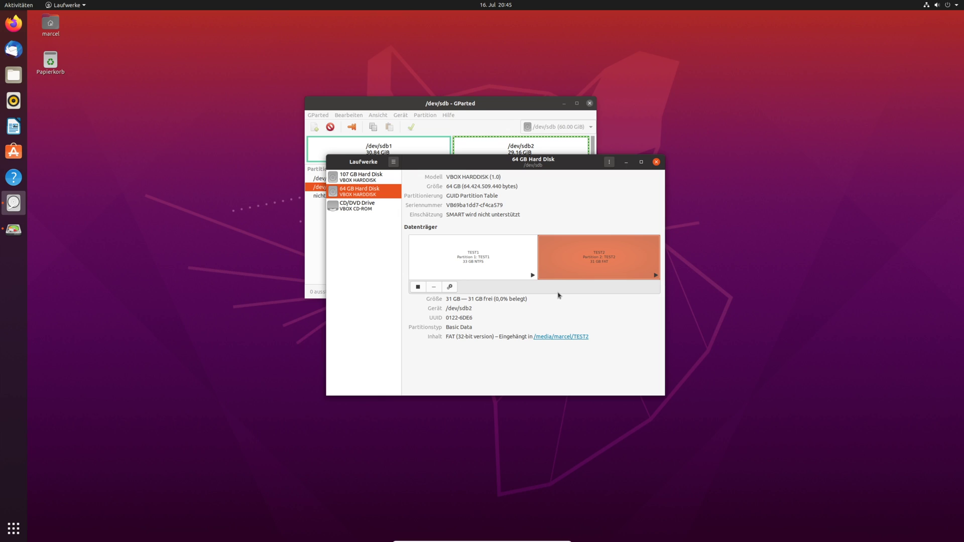
left_click(14, 75)
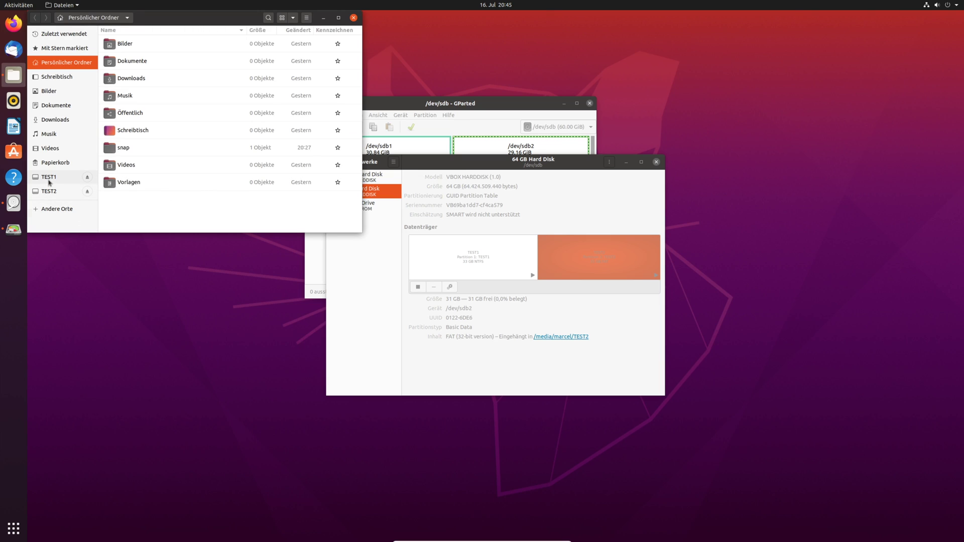
- Browse the empty TEST1 and TEST2 drives in Files and move the window lower right
left_click(51, 177)
left_click(50, 194)
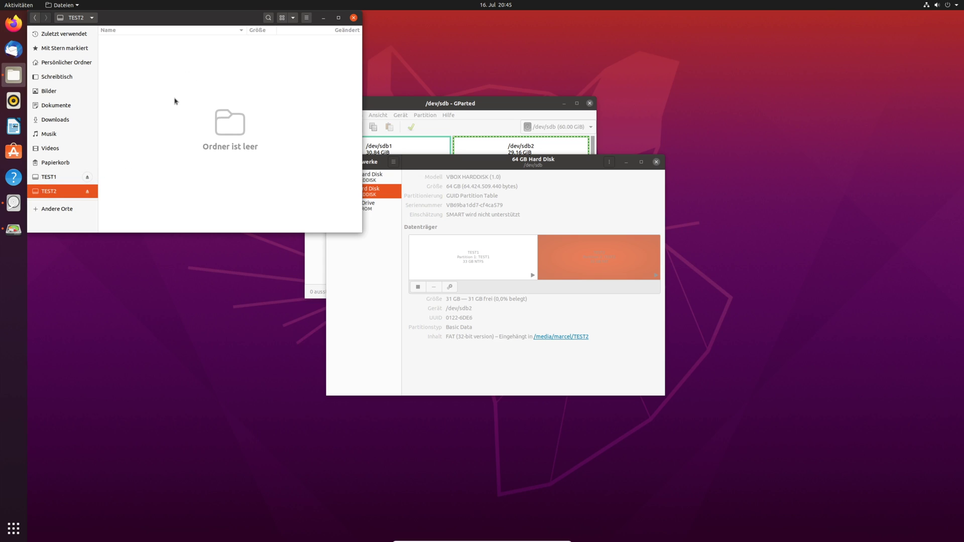
left_click_drag(165, 21, 208, 203)
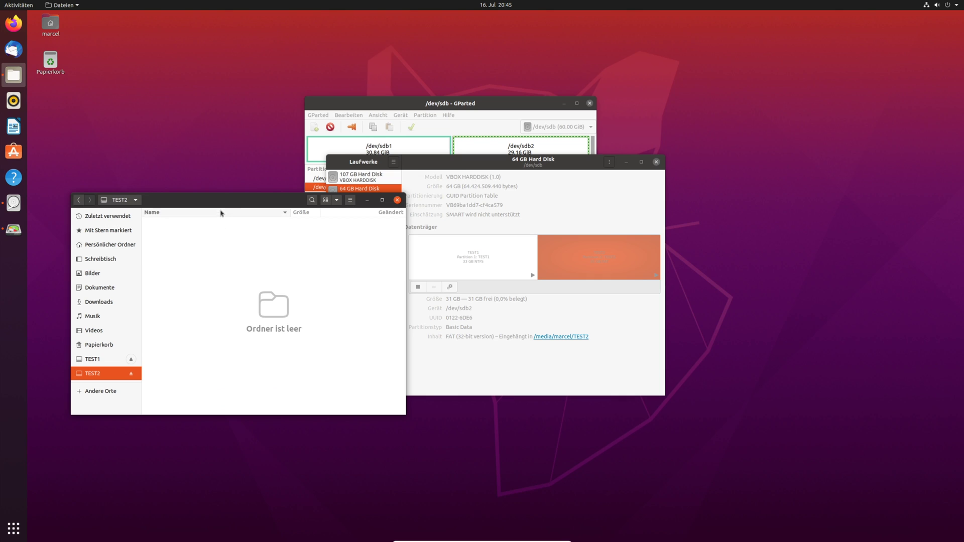
left_click_drag(223, 202, 228, 181)
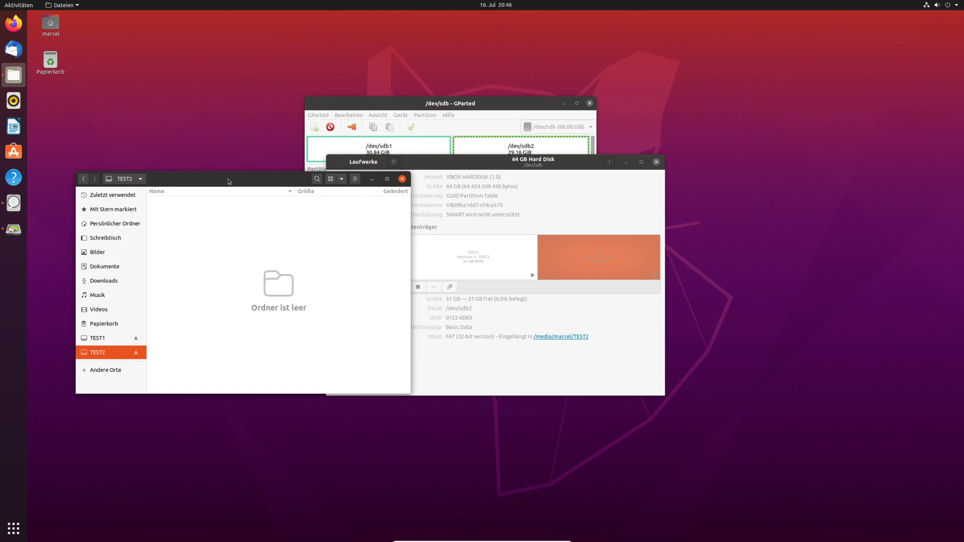